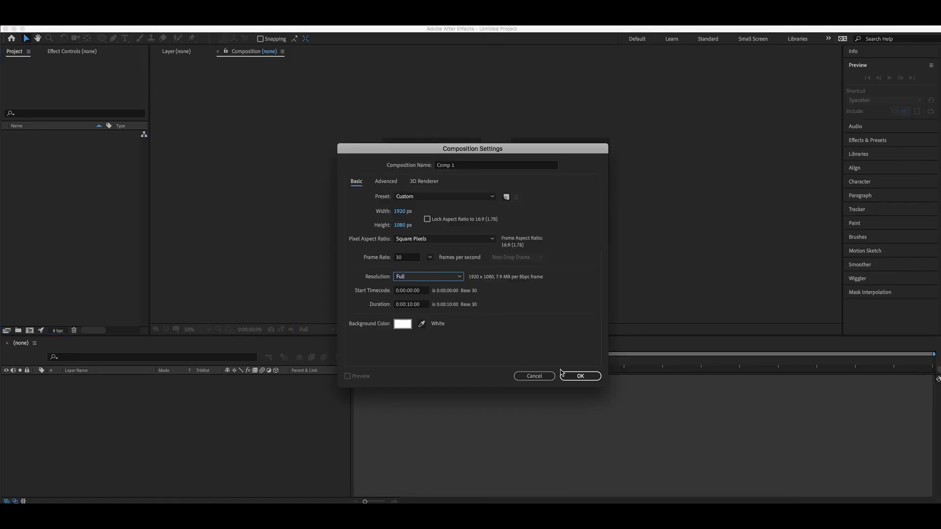
Step: Create Comp 1 and import moon.jpg into the project
click(580, 376)
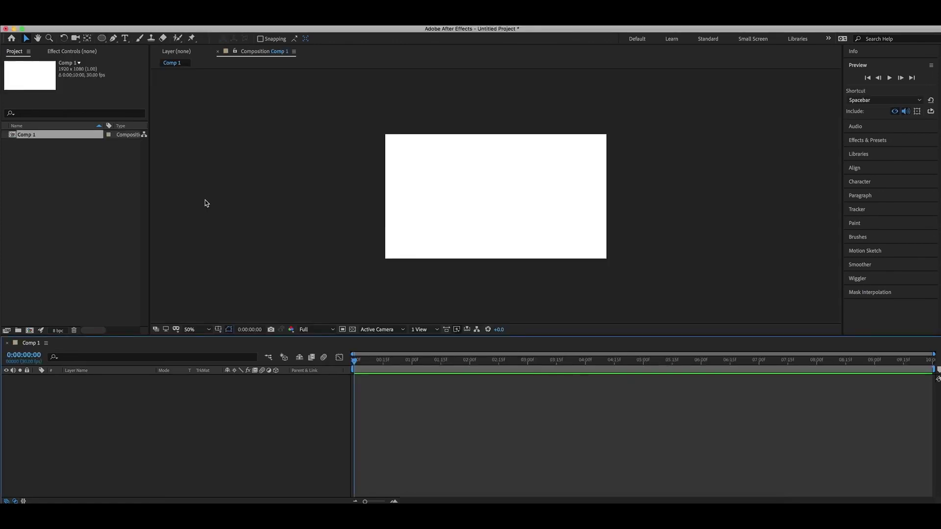
right_click(74, 188)
mouse_move(91, 229)
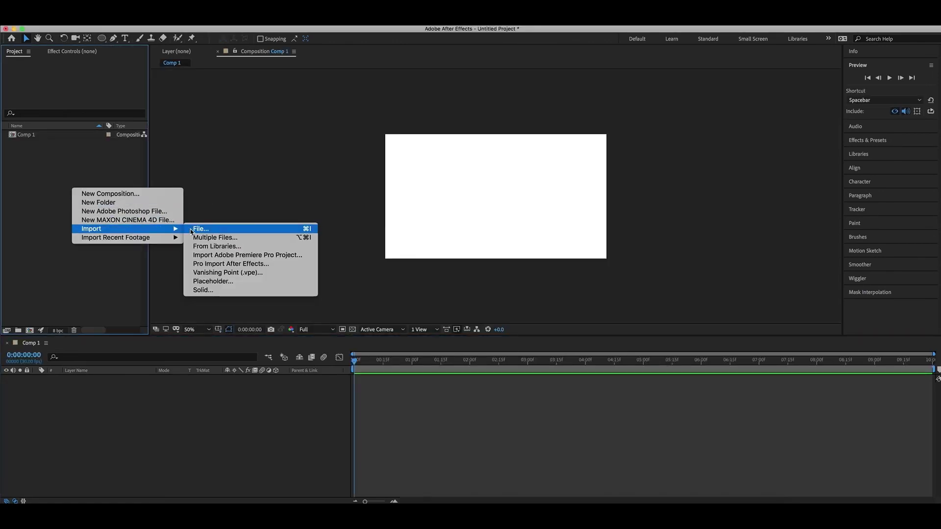
click(198, 229)
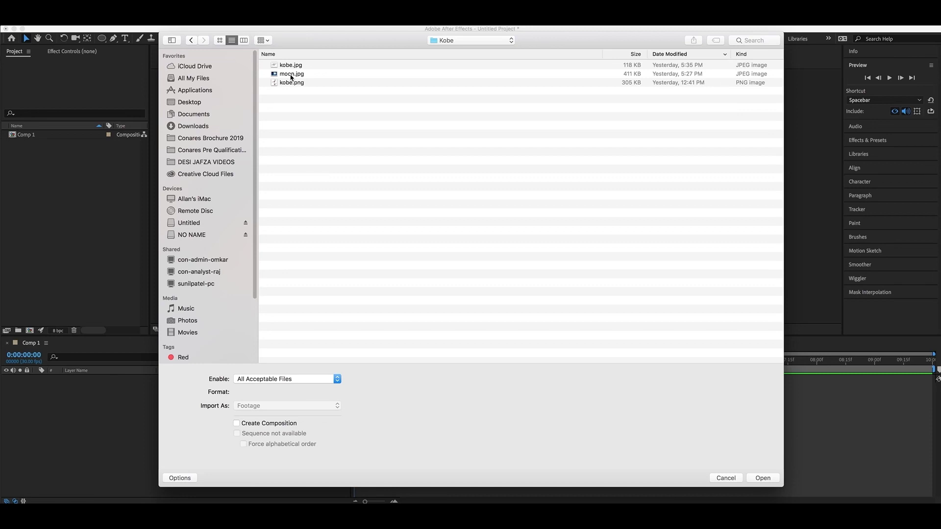
double_click(291, 75)
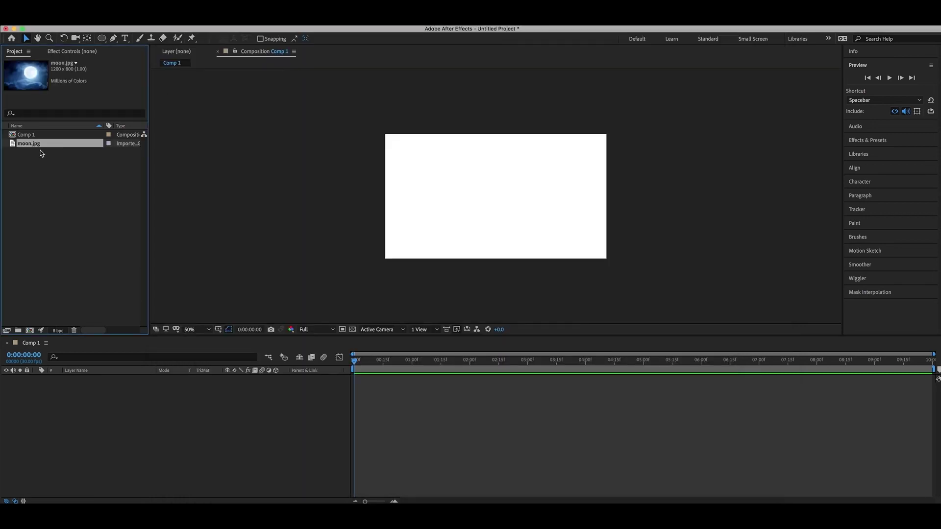
Step: Add moon.jpg to Comp 1 and scale it to 161% to fill the frame
drag(32, 144, 88, 386)
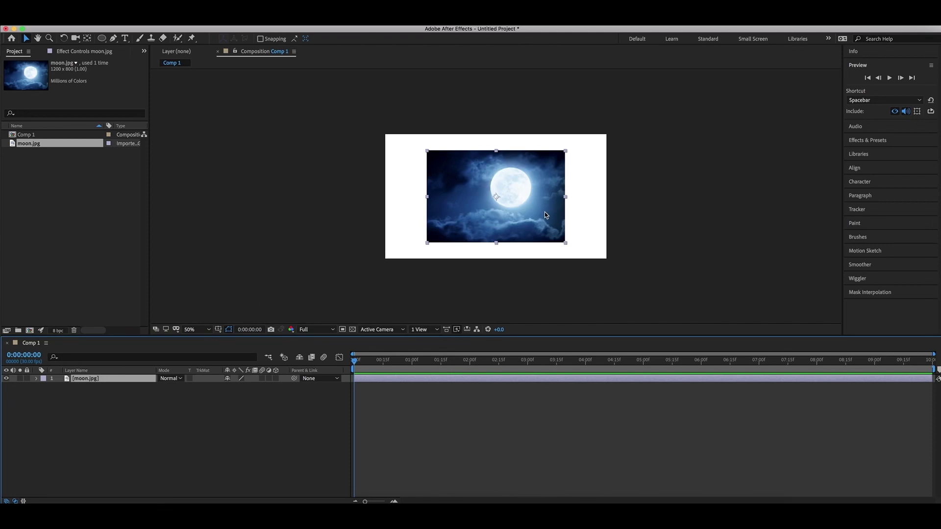
key(s)
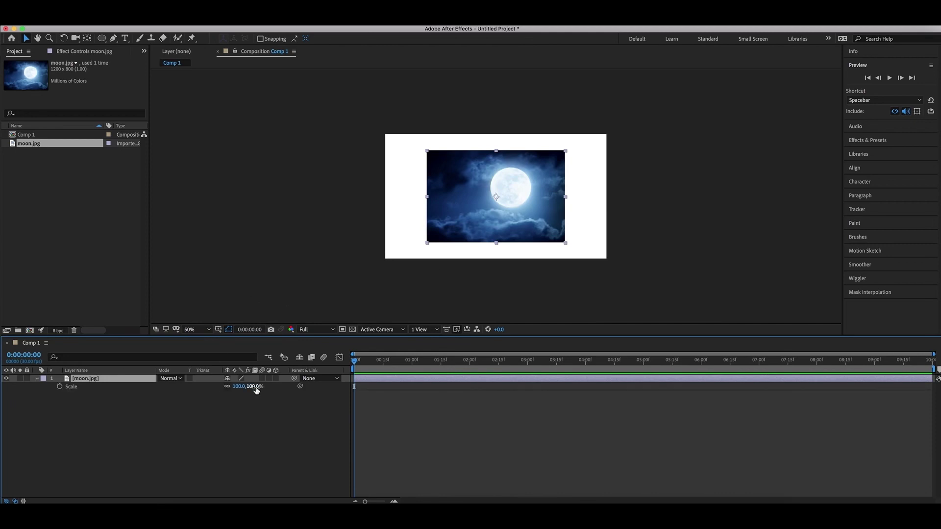
drag(257, 387, 278, 384)
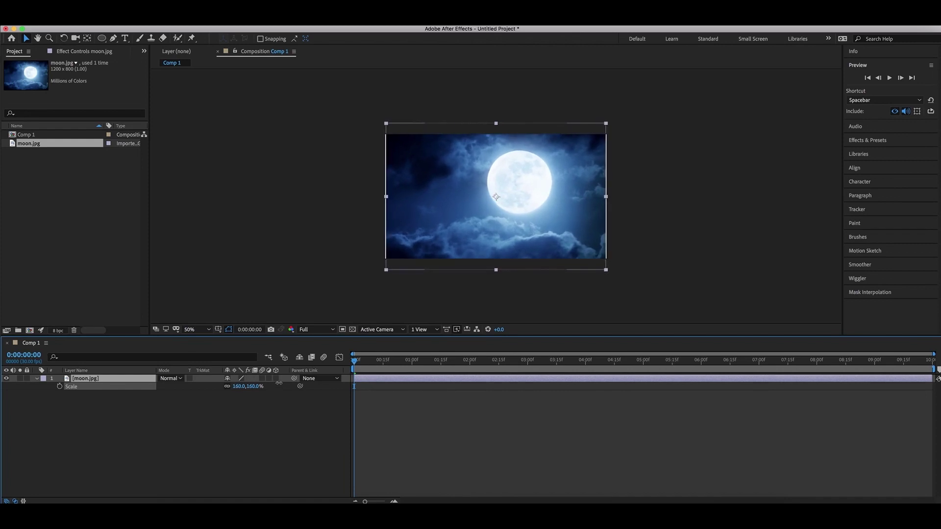
drag(278, 384, 280, 385)
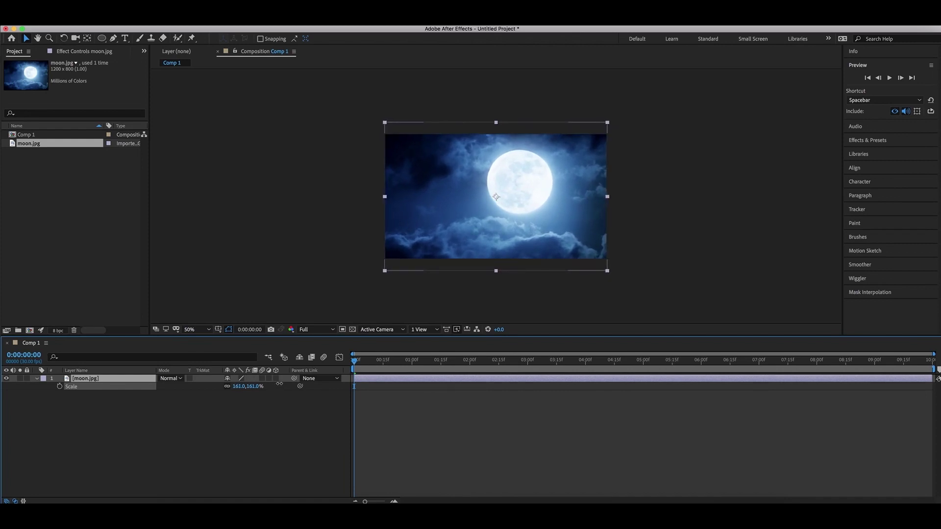
Step: Flip the moon layer horizontally and scale it to -185,185%
right_click(125, 381)
mouse_move(149, 308)
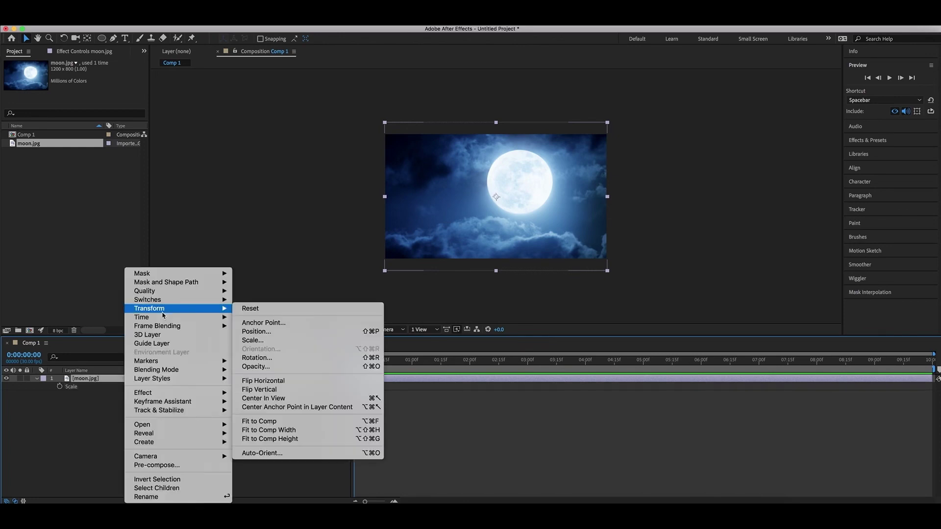
click(307, 385)
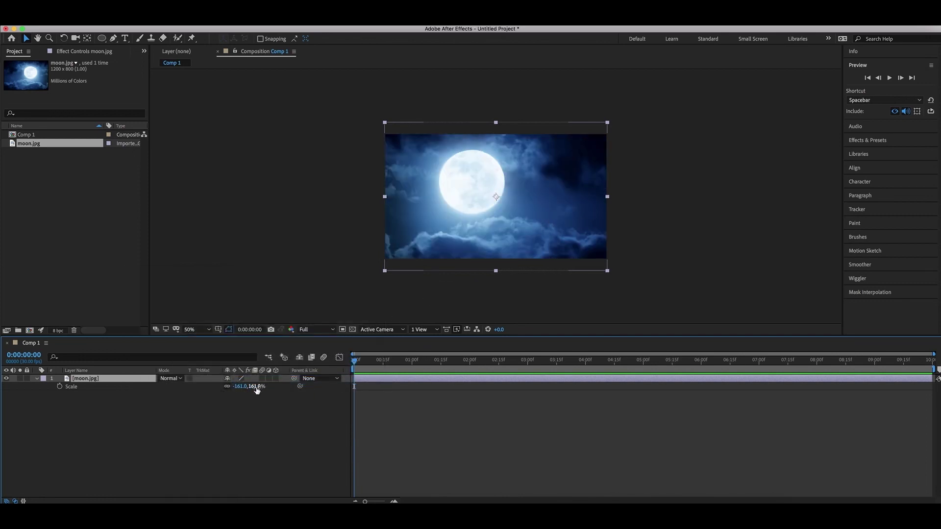
drag(256, 390, 269, 387)
key(Return)
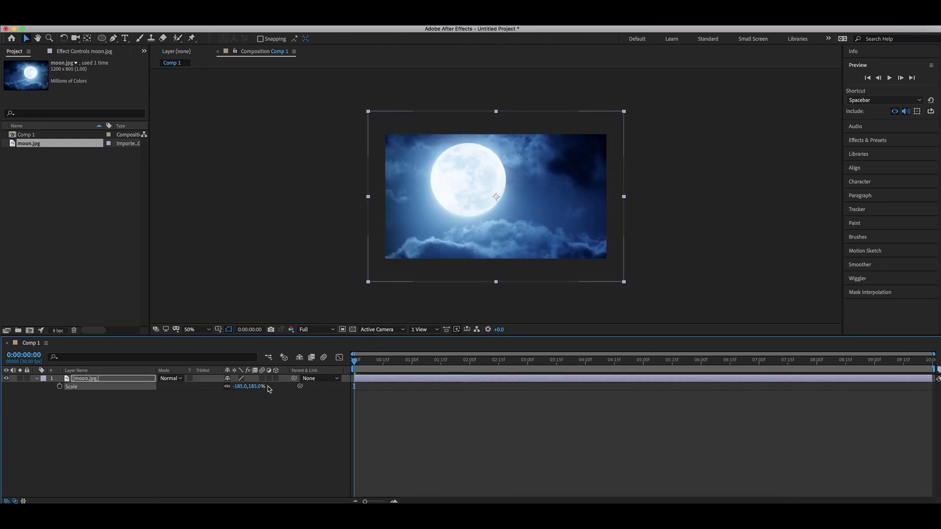
Step: Reselect the moon layer and nudge it slightly left with Shift+Left
click(717, 221)
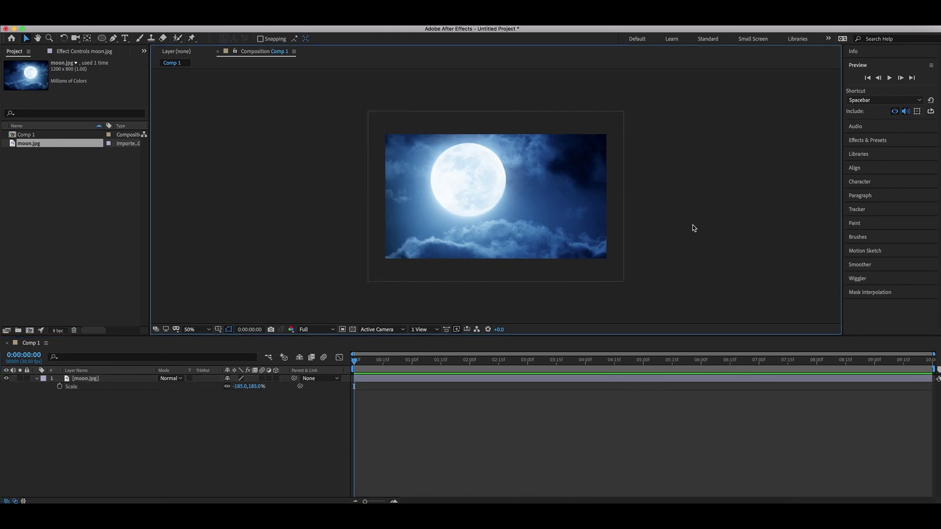
click(531, 203)
key(shift+Left)
key(shift+Left)
key(shift+Left)
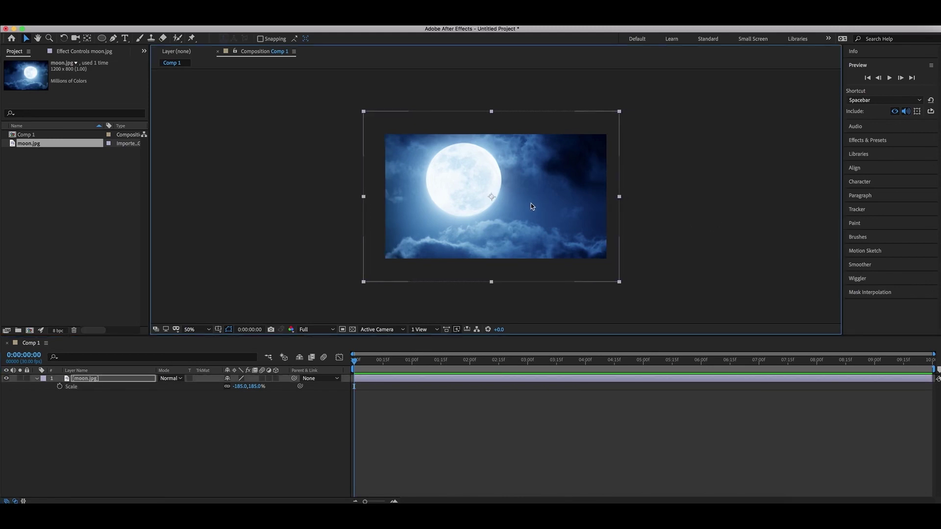
key(shift+Left)
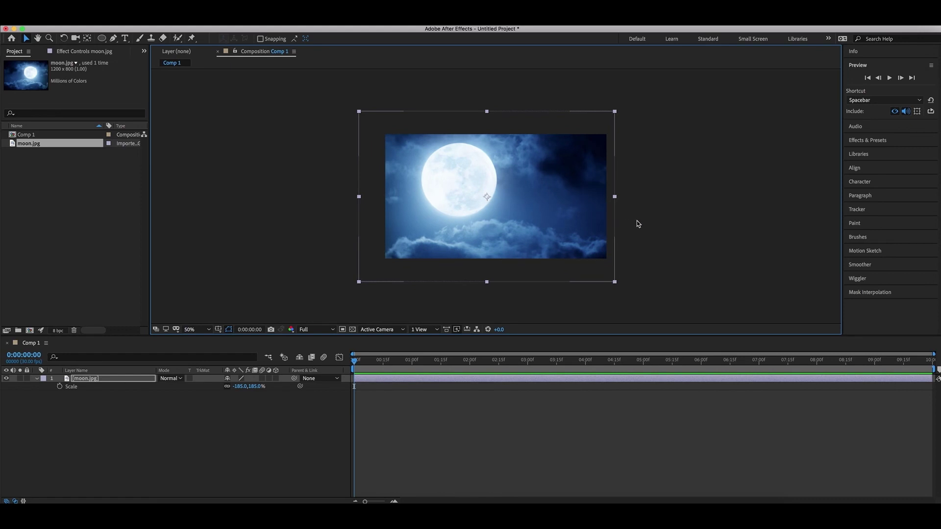
Step: Import kobe.png and add it as a layer above the moon
right_click(81, 215)
mouse_move(133, 255)
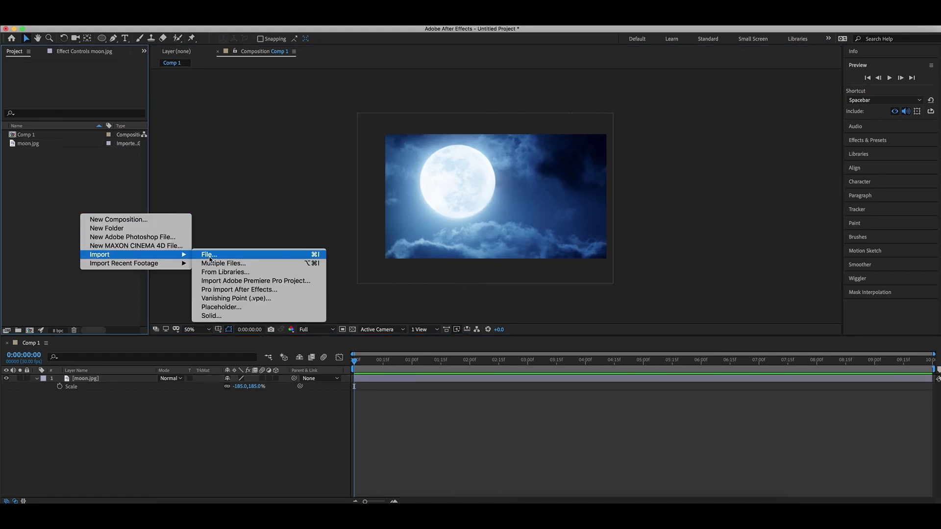
click(210, 256)
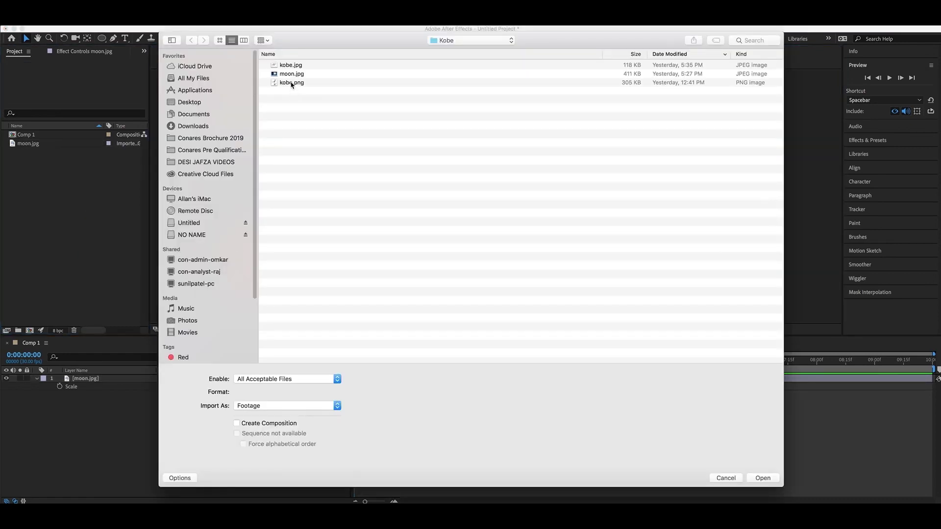
click(292, 83)
key(Return)
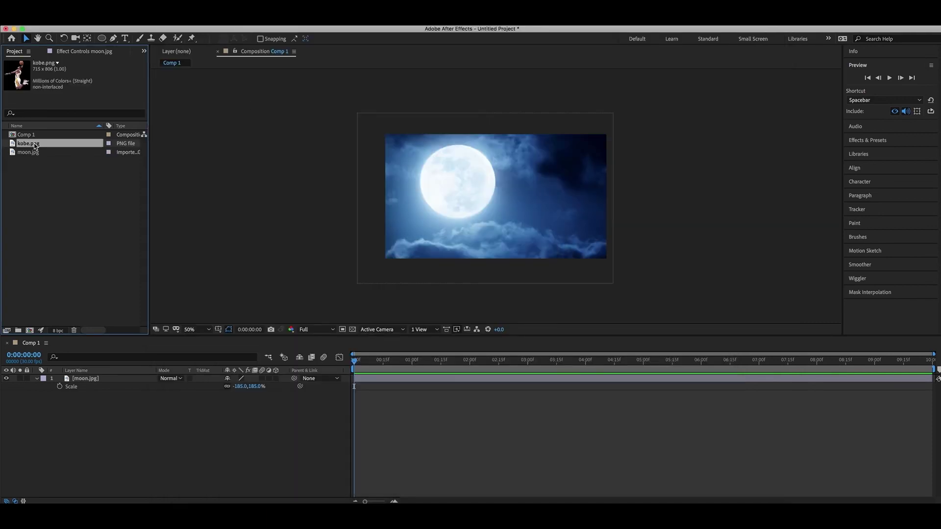
drag(34, 146, 111, 379)
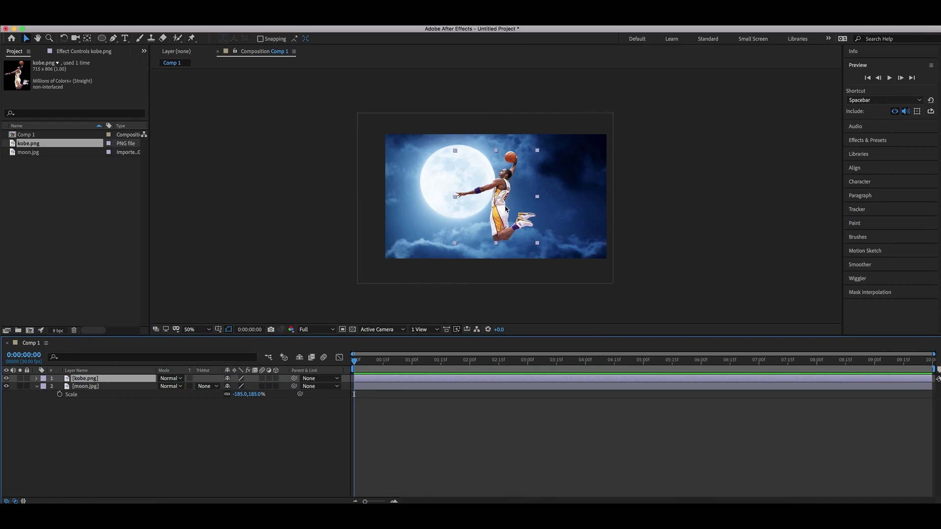
Step: View the comp at 100% and move Kobe down-right beside the moon
key(.)
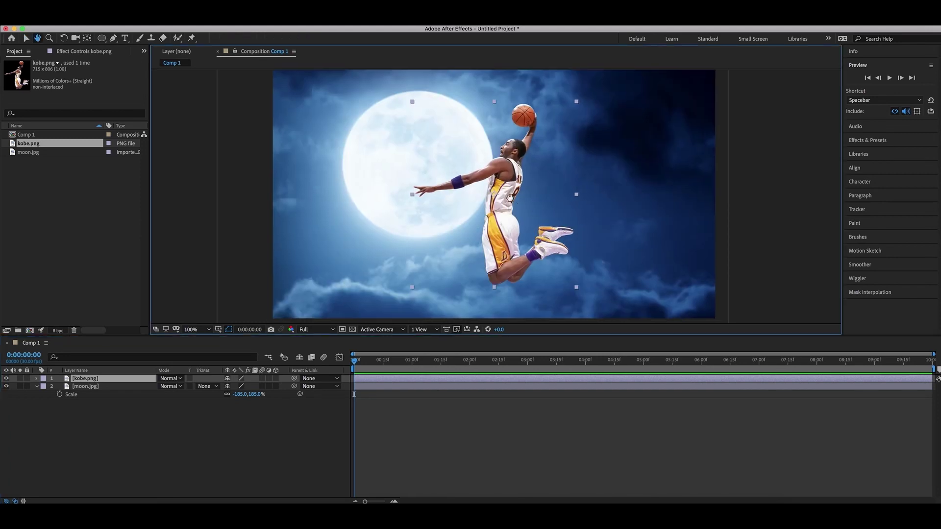
drag(506, 209, 498, 223)
key(v)
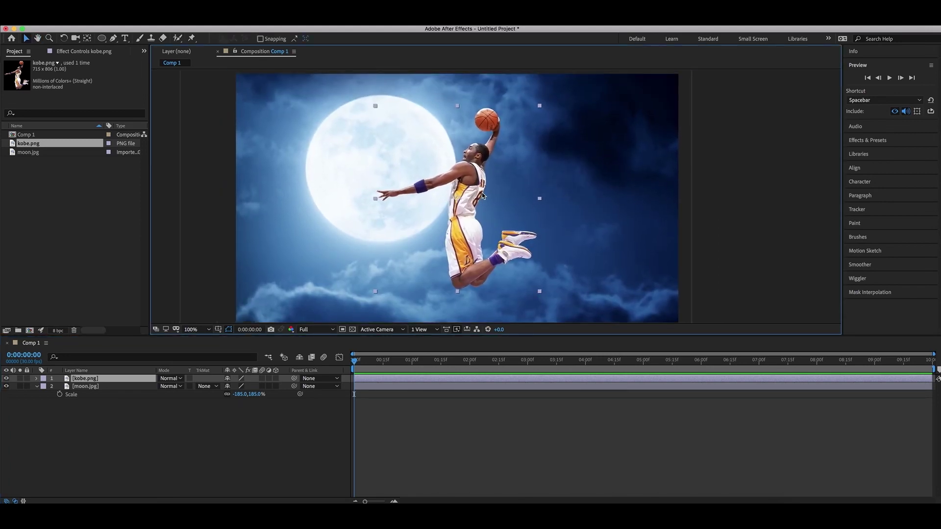
drag(476, 337, 478, 400)
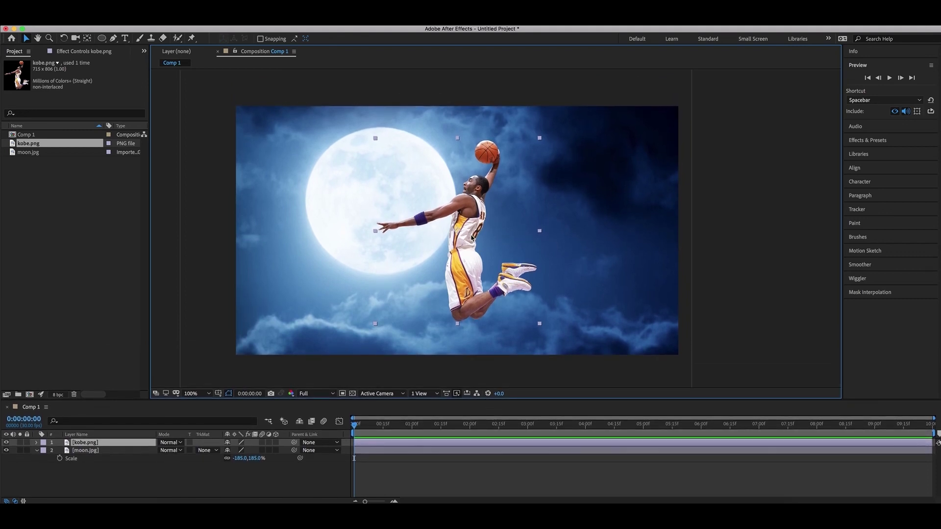
drag(470, 240, 432, 236)
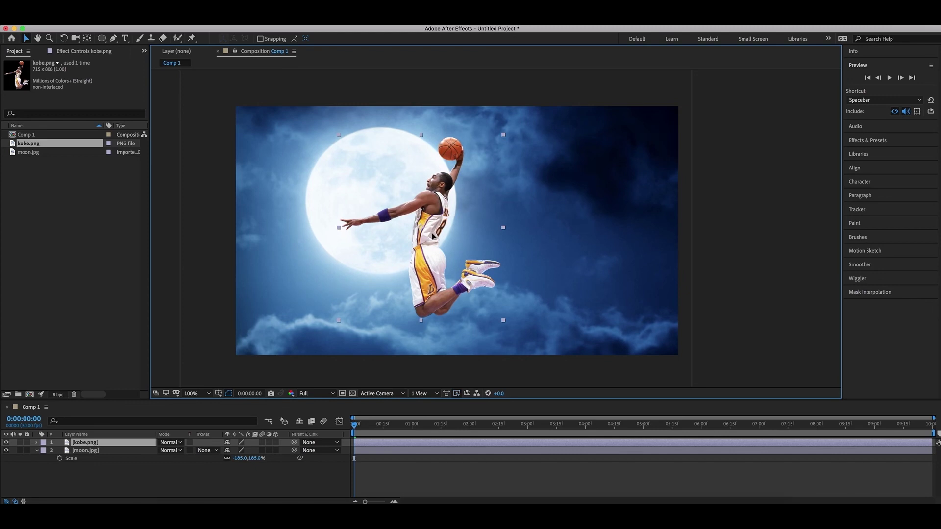
drag(433, 236, 495, 275)
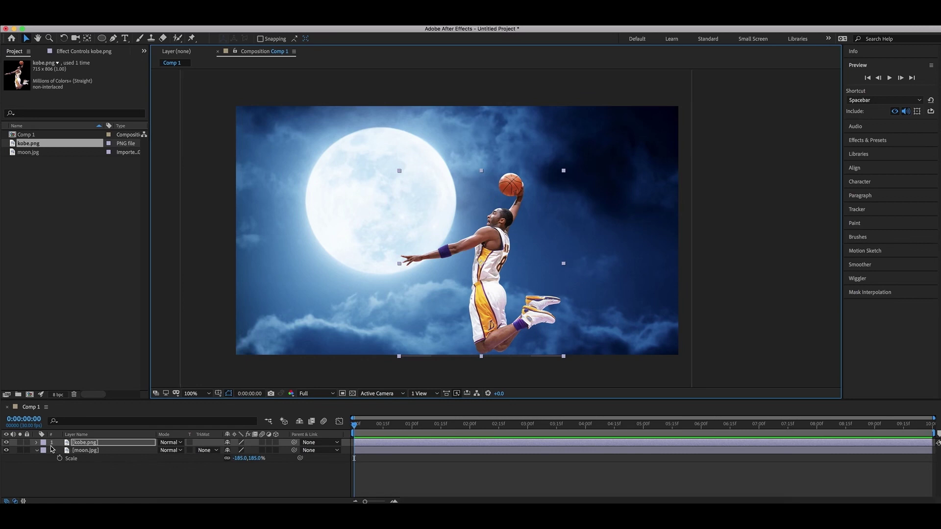
Step: Keyframe Kobe's position so he moves up-left from 0 to 5 seconds
key(p)
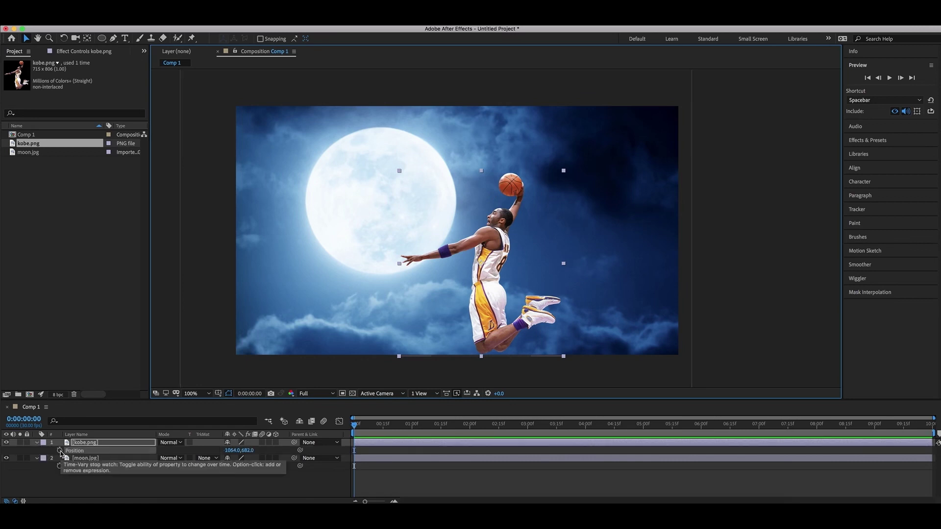
click(60, 451)
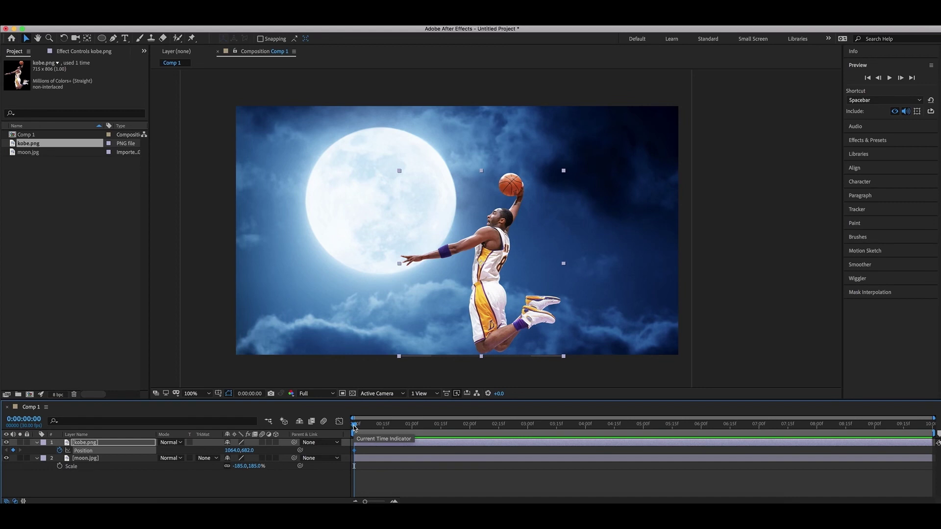
drag(354, 429, 643, 441)
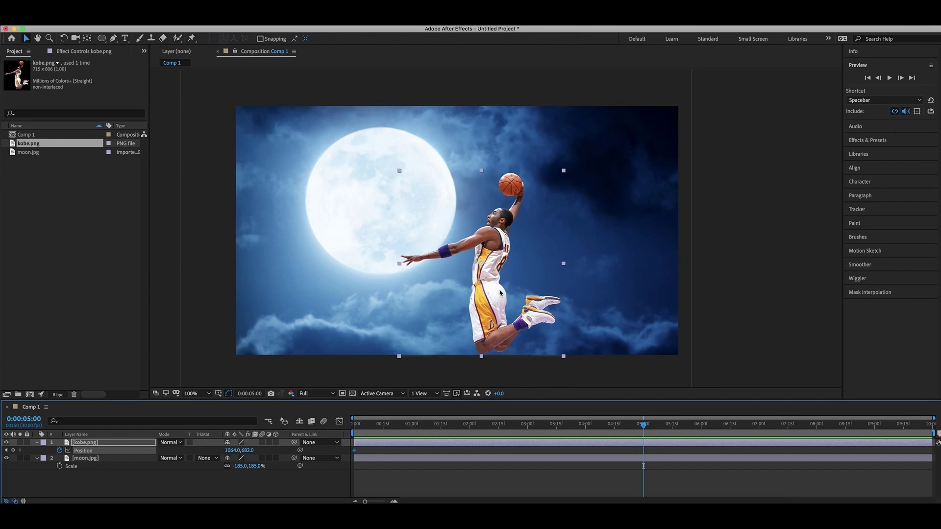
drag(499, 292, 432, 255)
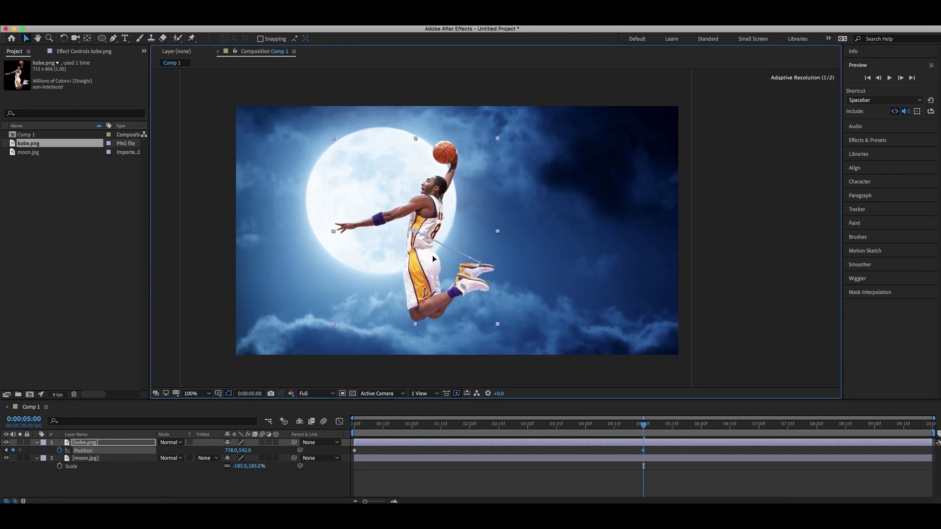
Step: Preview the flight, stop it, and return the playhead to 0:00:00:00
click(868, 78)
click(889, 79)
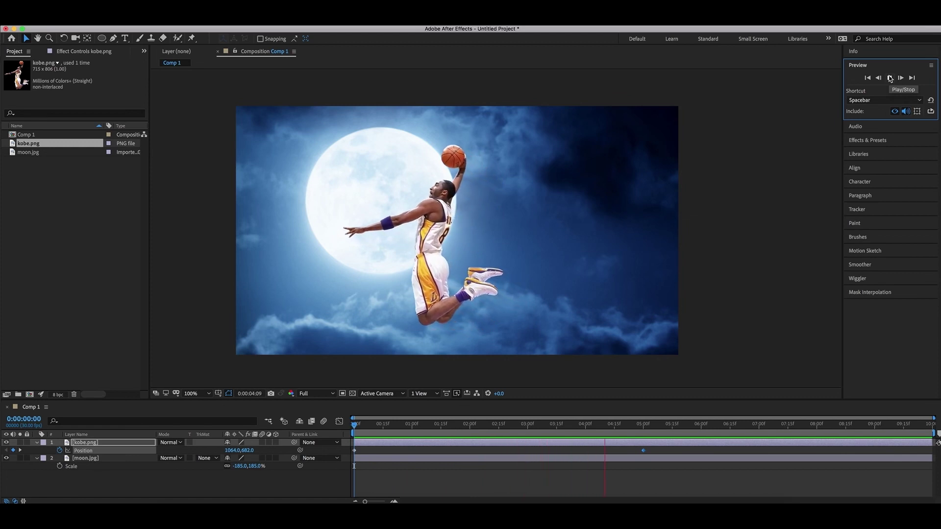
click(890, 78)
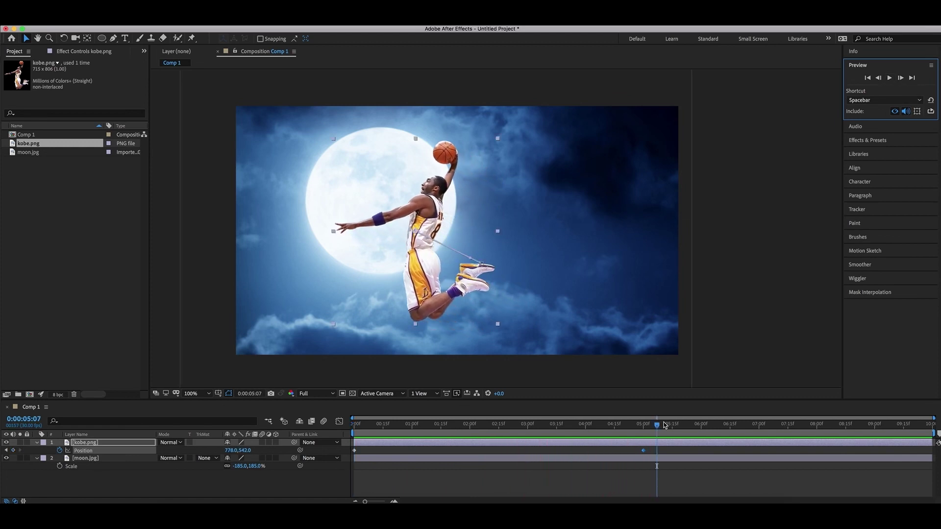
drag(656, 427, 354, 425)
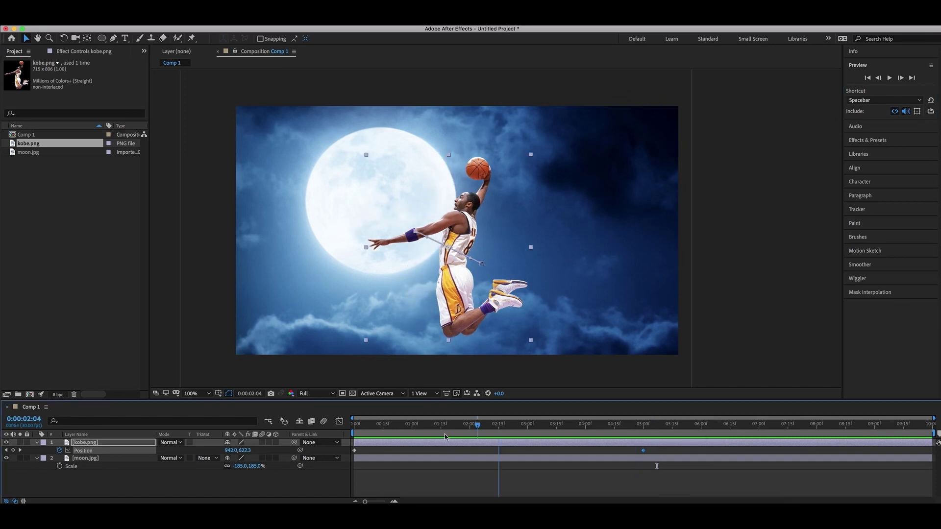
Step: Place puppet pins on Kobe's ball, arm, head, shoulder, forearm, hand, hip, knee and shoe
click(192, 37)
key(period)
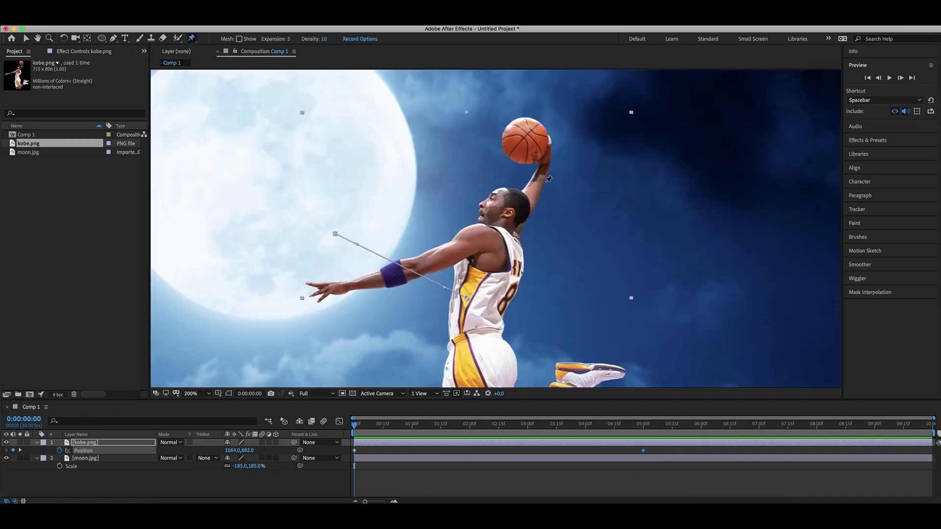
click(528, 139)
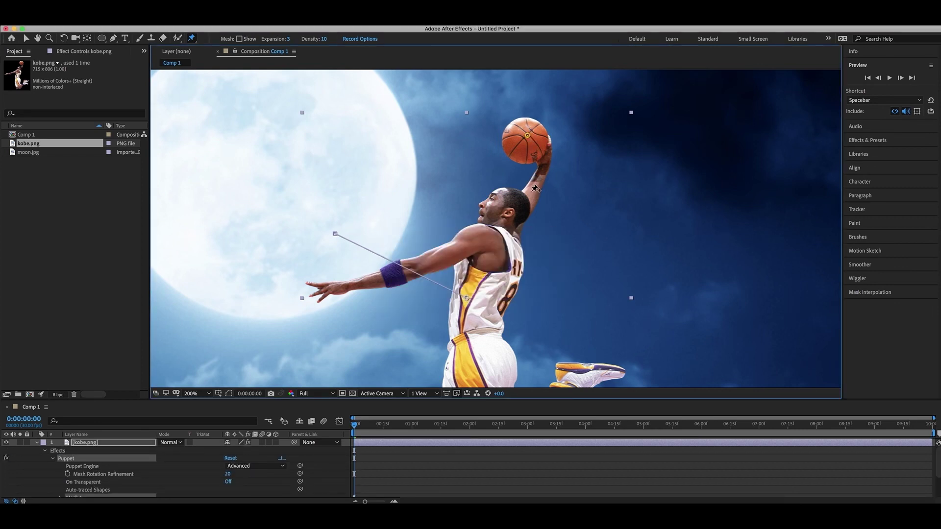
click(530, 193)
click(512, 200)
click(476, 235)
click(416, 269)
click(342, 288)
scroll(488, 224, down, 5)
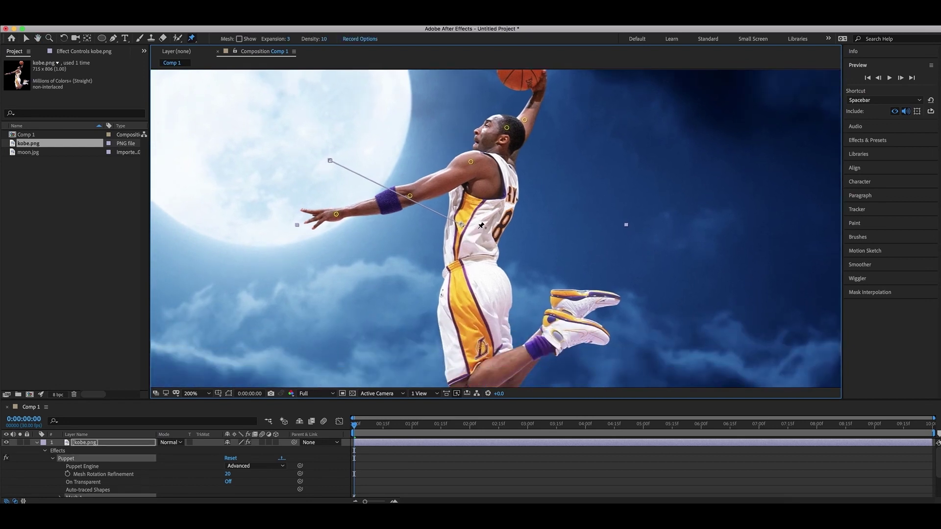
click(481, 277)
scroll(475, 229, down, 3)
scroll(476, 229, down, 2)
click(452, 313)
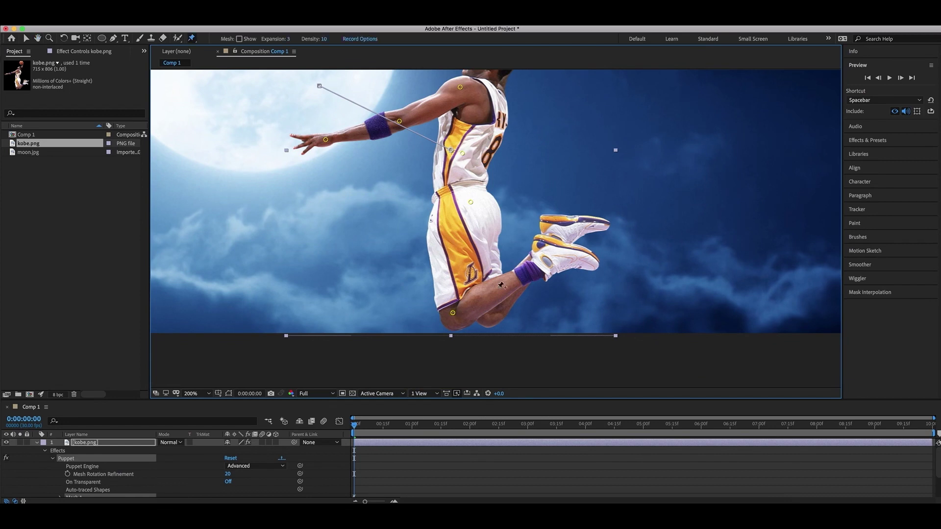
click(555, 251)
Step: At five seconds, repose Kobe's hand, forearm, torso, head and feet pins
key(slash)
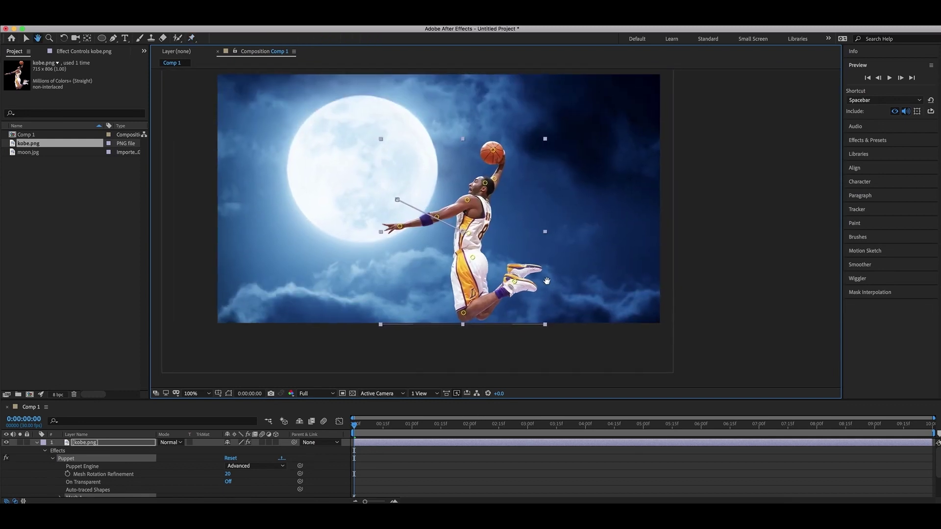
drag(546, 284, 542, 296)
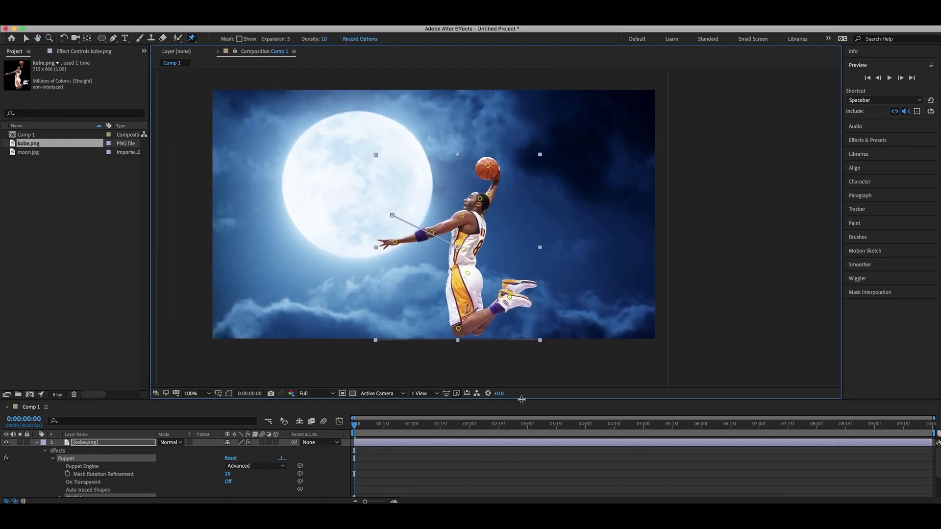
drag(521, 400, 522, 353)
drag(354, 380, 643, 392)
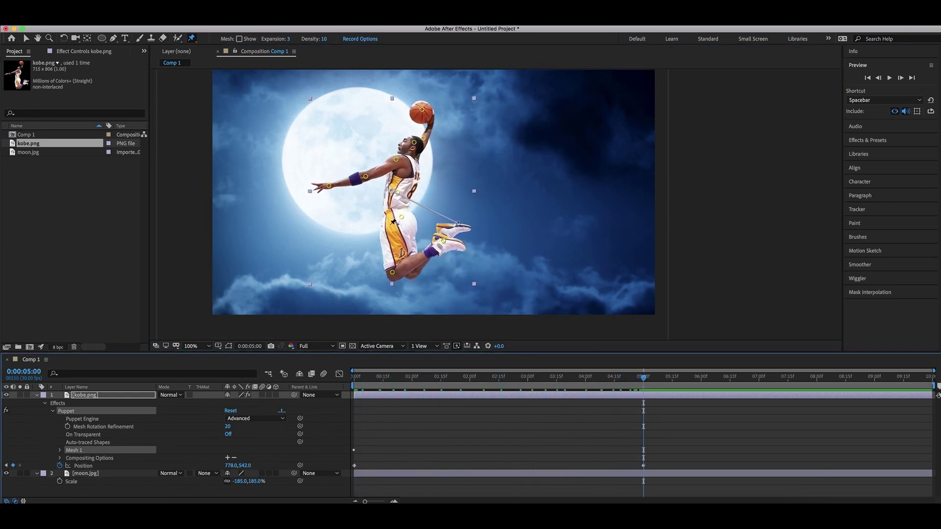
click(334, 191)
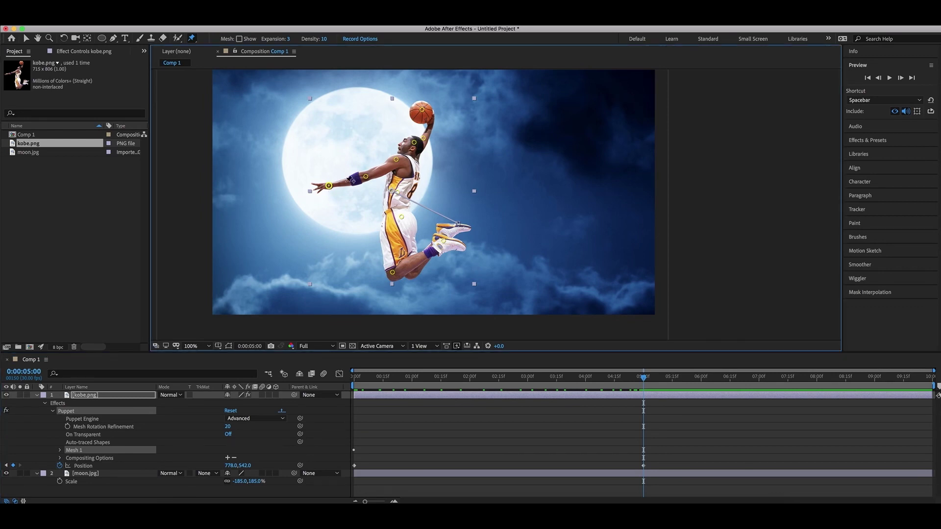
drag(334, 191, 338, 199)
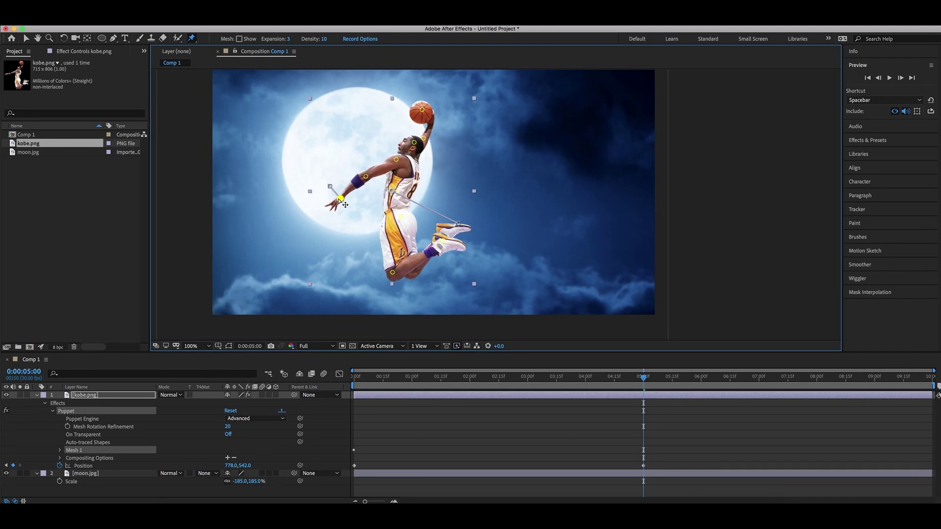
mouse_move(366, 178)
mouse_down()
mouse_move(371, 188)
mouse_move(354, 207)
mouse_up()
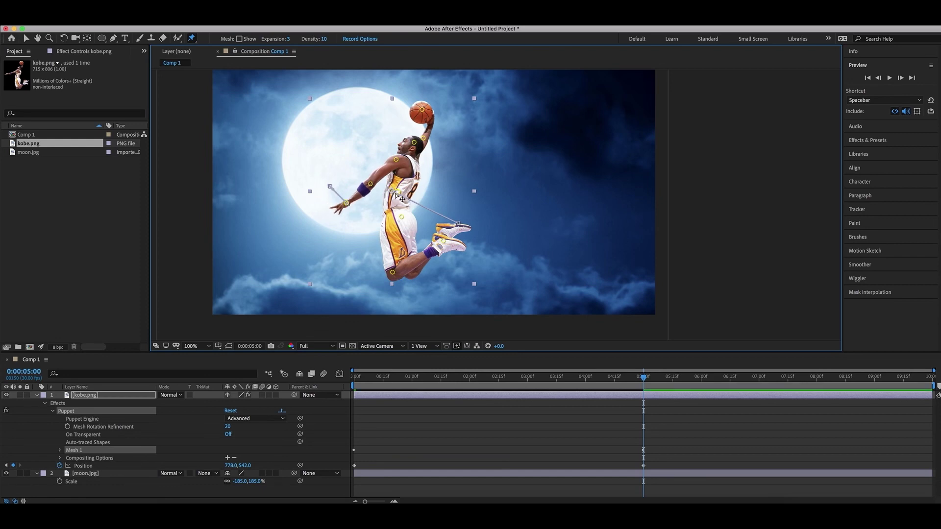
drag(395, 193, 401, 196)
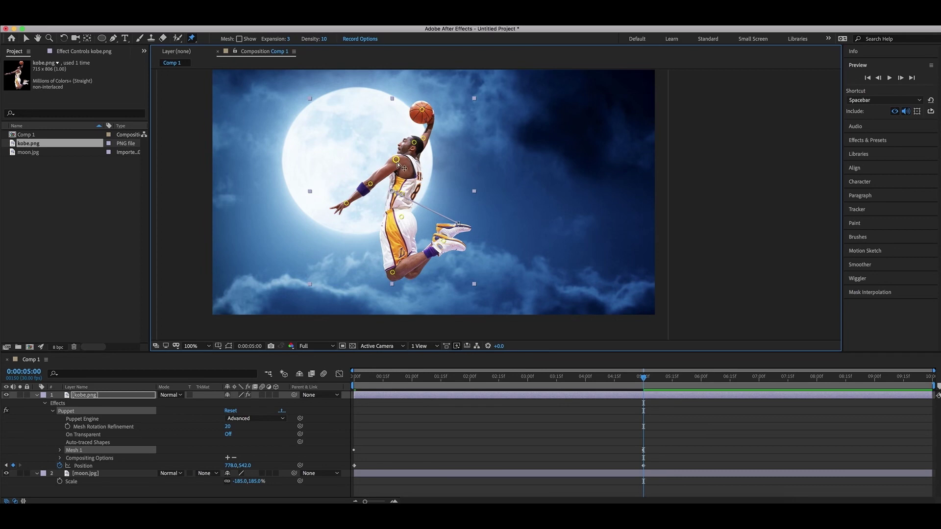
drag(413, 143, 409, 106)
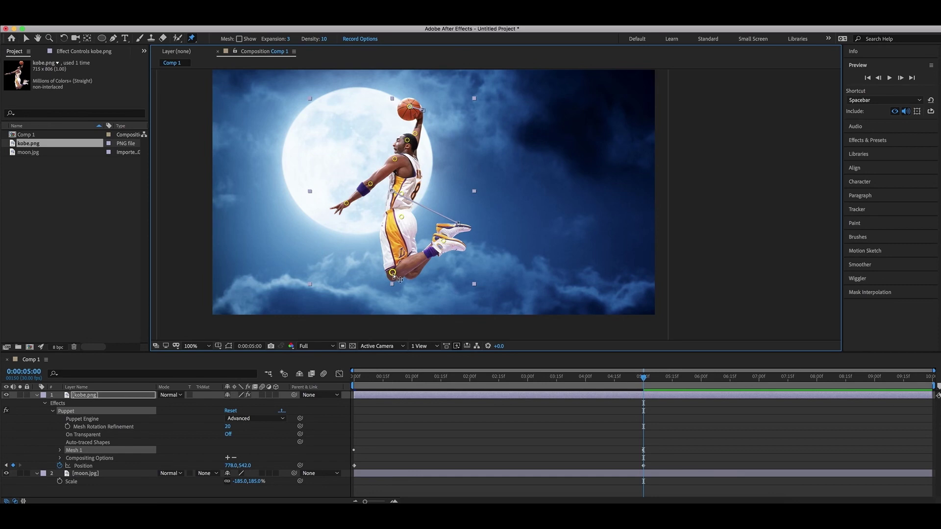
drag(442, 240, 452, 251)
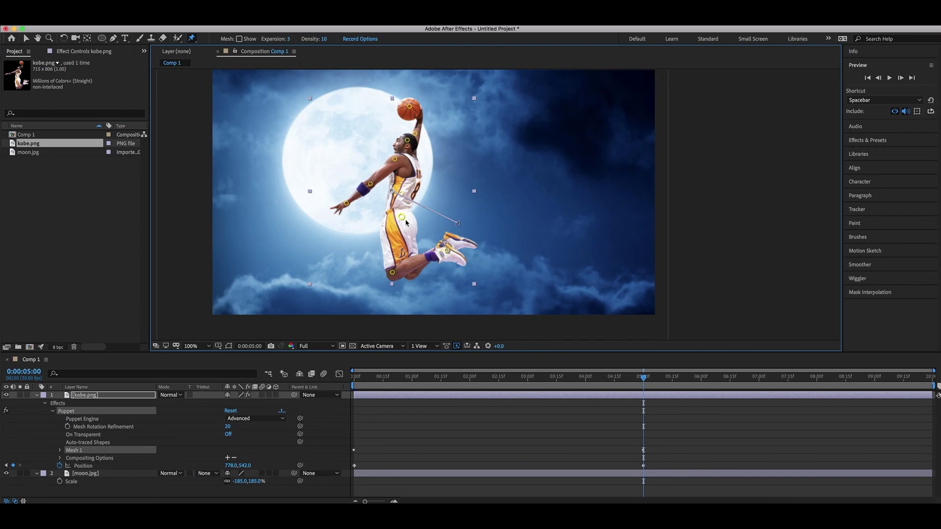
Step: Add a leg pin near the shoe and adjust the foot, leg and ball at five seconds
click(868, 77)
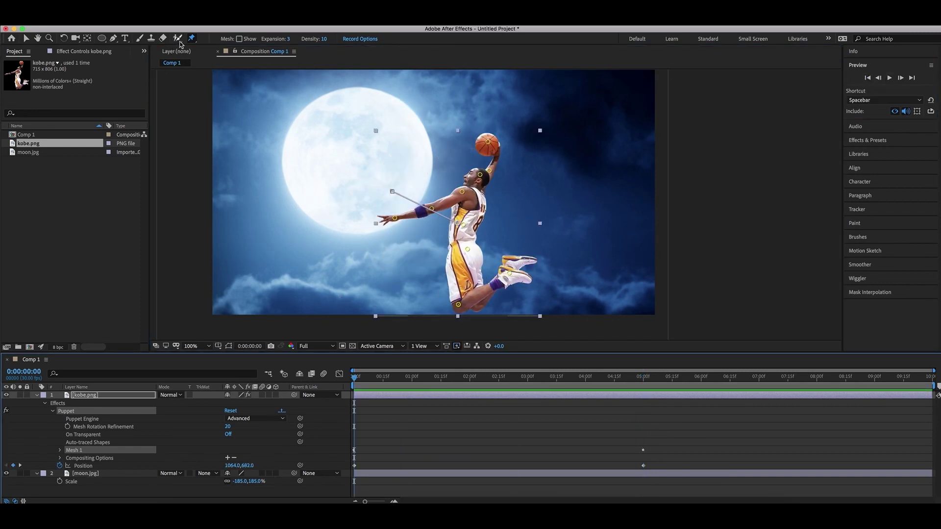
click(485, 288)
drag(355, 380, 643, 379)
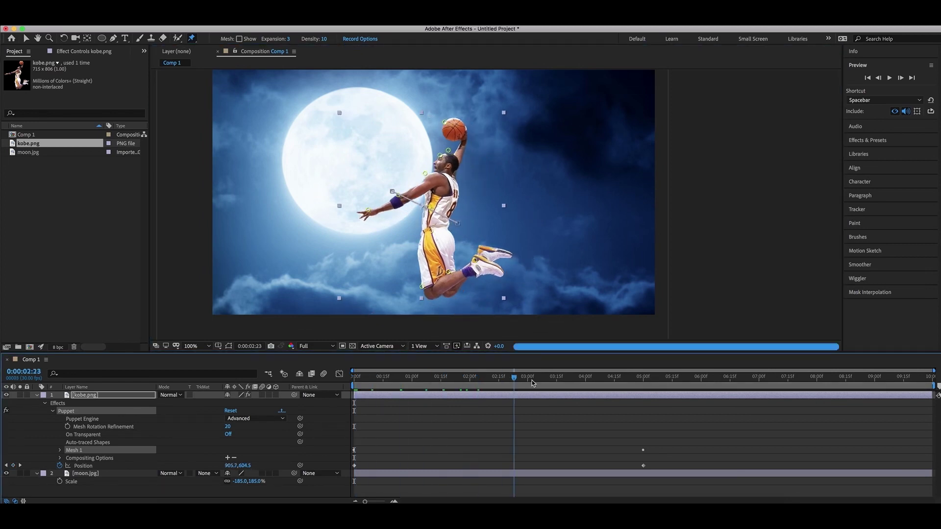
drag(447, 251, 427, 272)
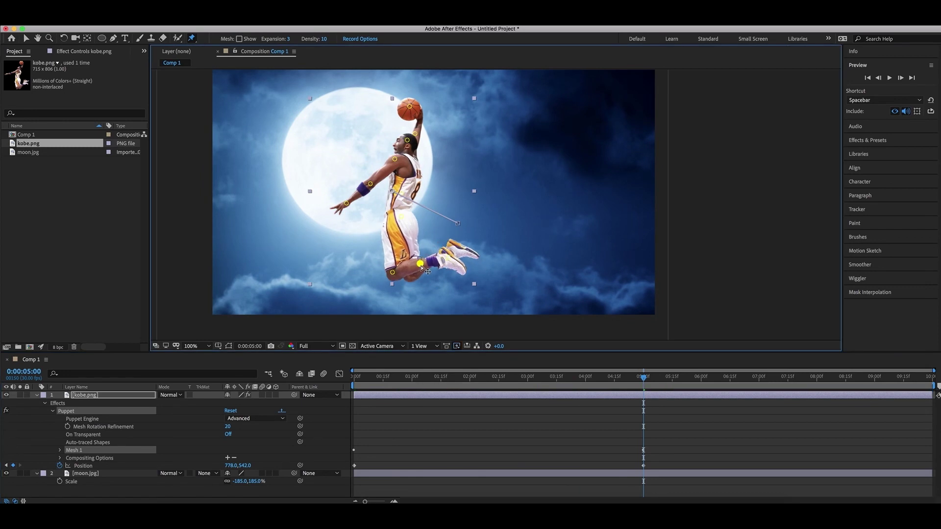
drag(420, 263, 421, 269)
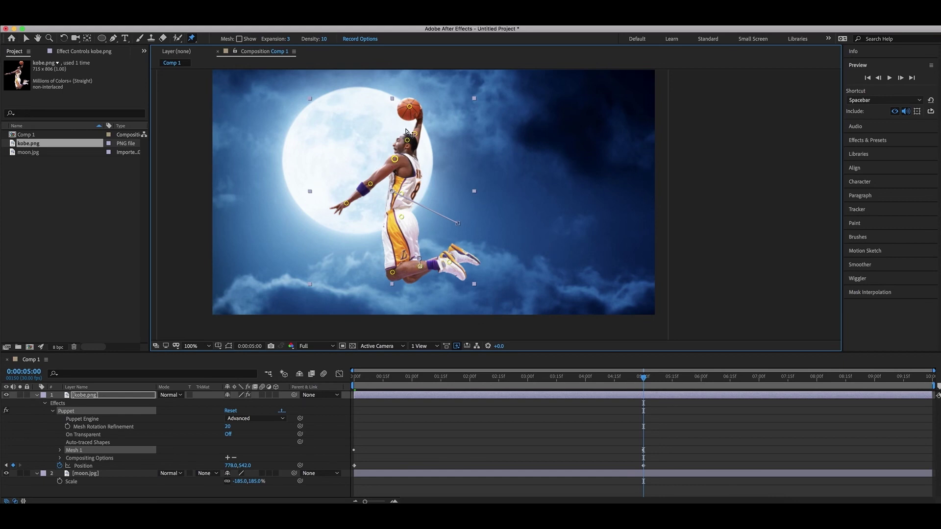
drag(416, 112, 406, 111)
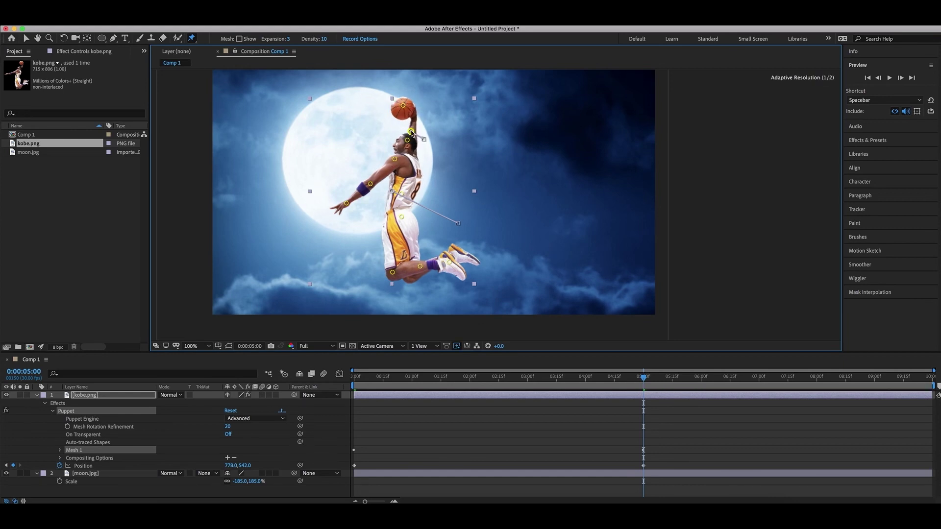
Step: Preview the puppet animation, stop it, and rewind to the first frame
click(867, 77)
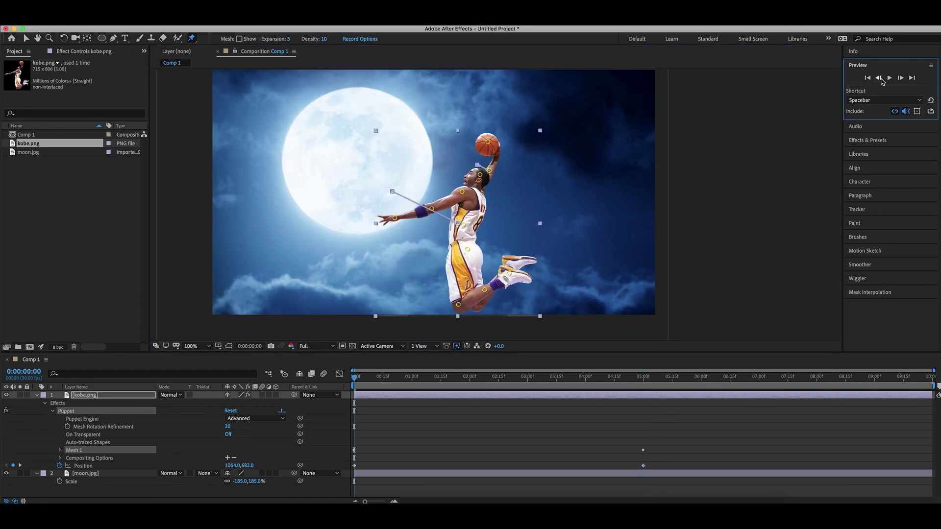
click(889, 78)
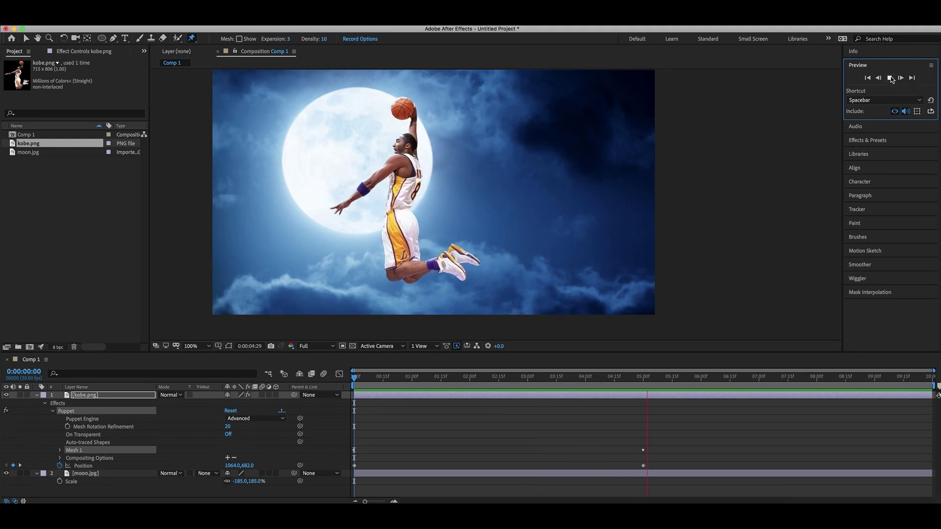
click(891, 79)
click(868, 78)
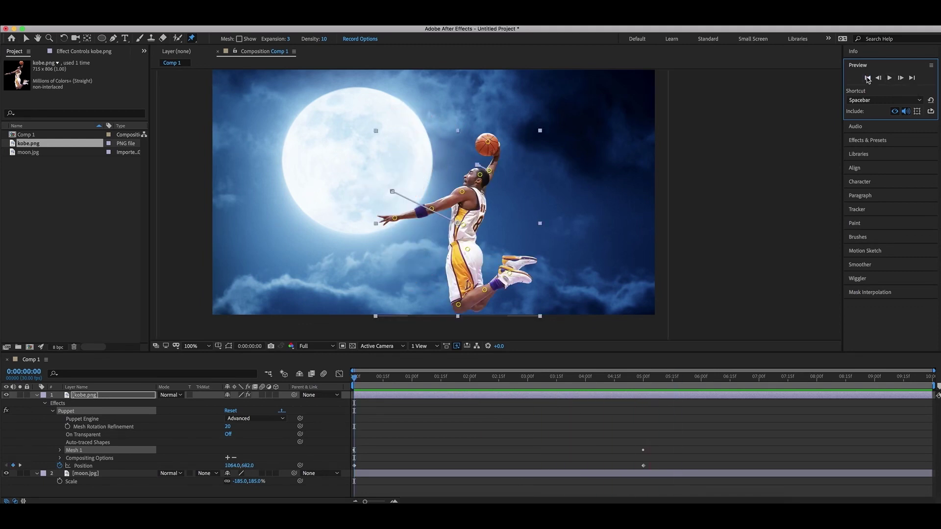
Step: Show kobe.png's Rotation and set a 0° keyframe at frame zero
key(u)
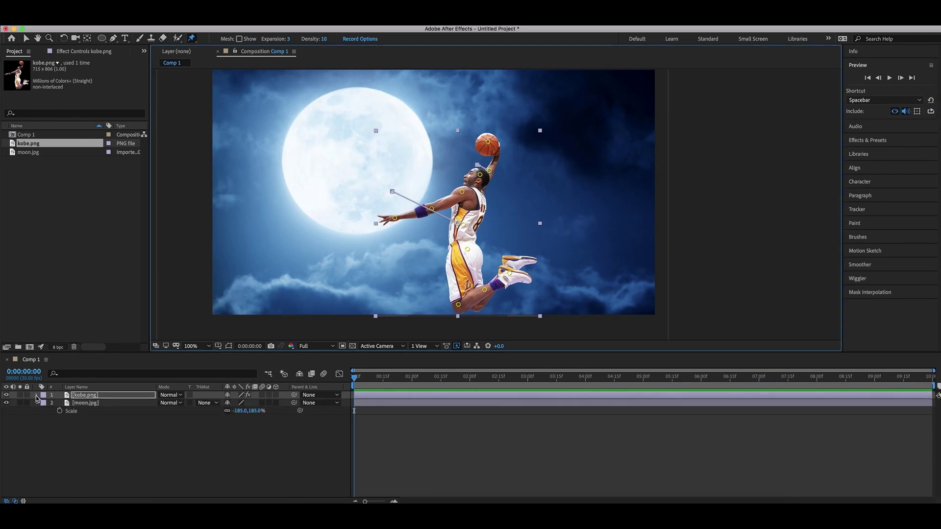
key(r)
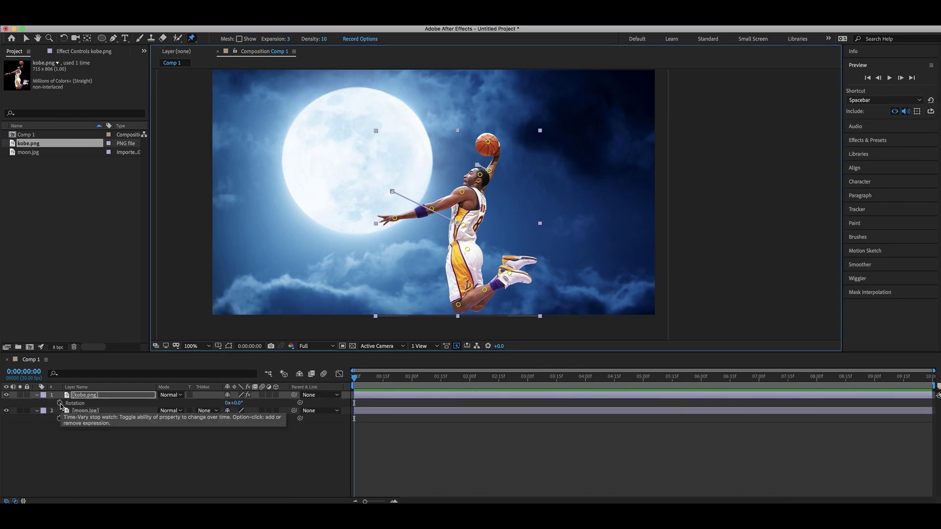
click(38, 395)
click(60, 442)
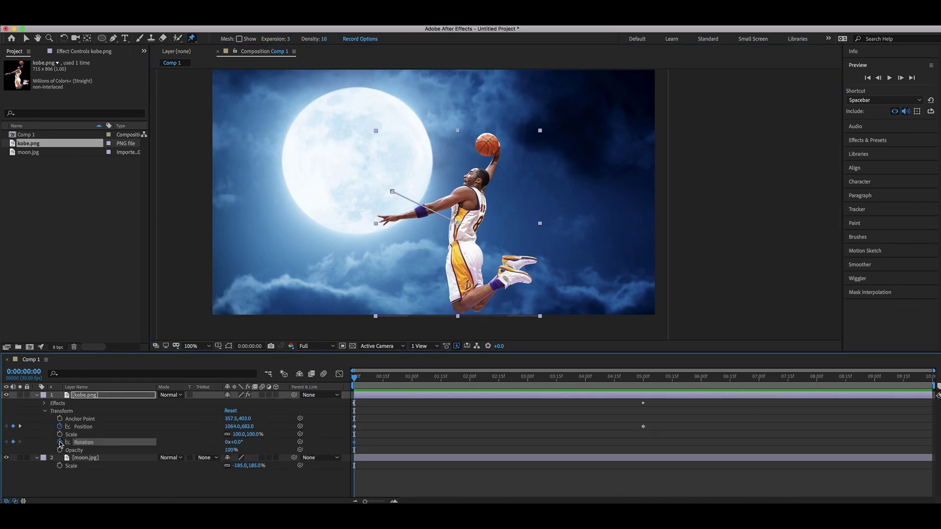
Step: Set Kobe's rotation to about −10° at five seconds and preview the animation
drag(354, 381, 638, 401)
drag(237, 442, 224, 441)
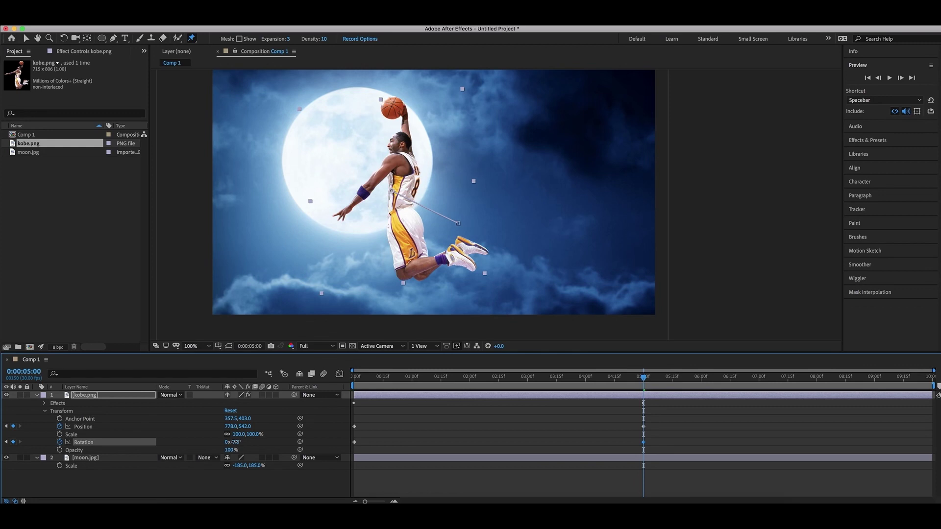
click(889, 78)
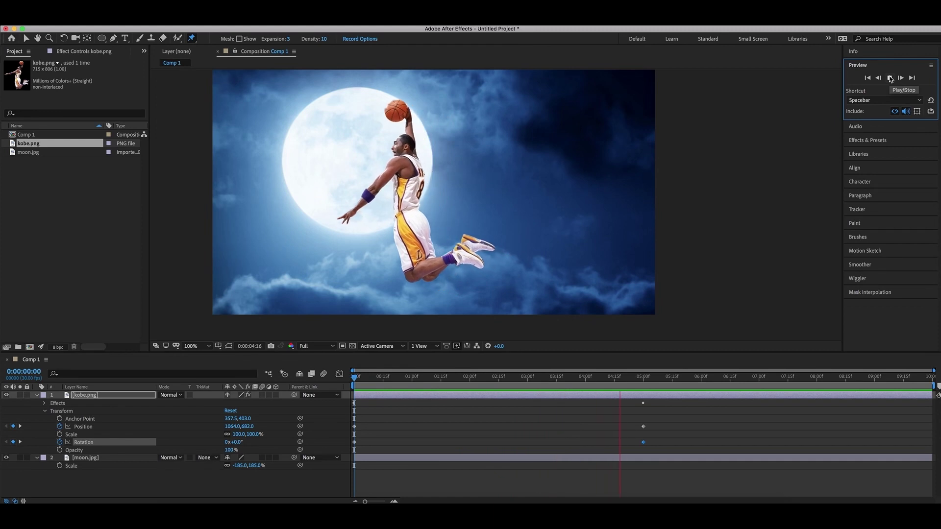
click(890, 78)
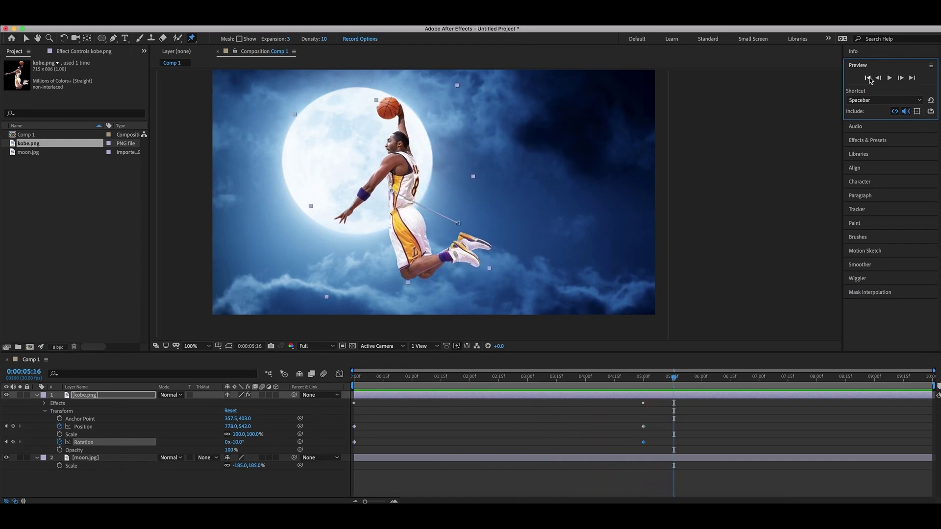
Step: Import the kobe.jpg signature and add it as the top layer
click(869, 78)
right_click(41, 186)
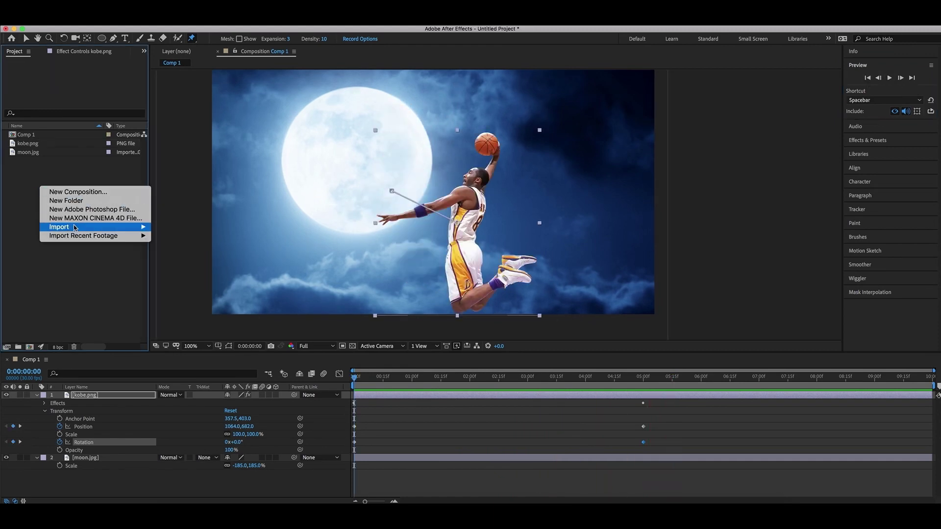
click(170, 226)
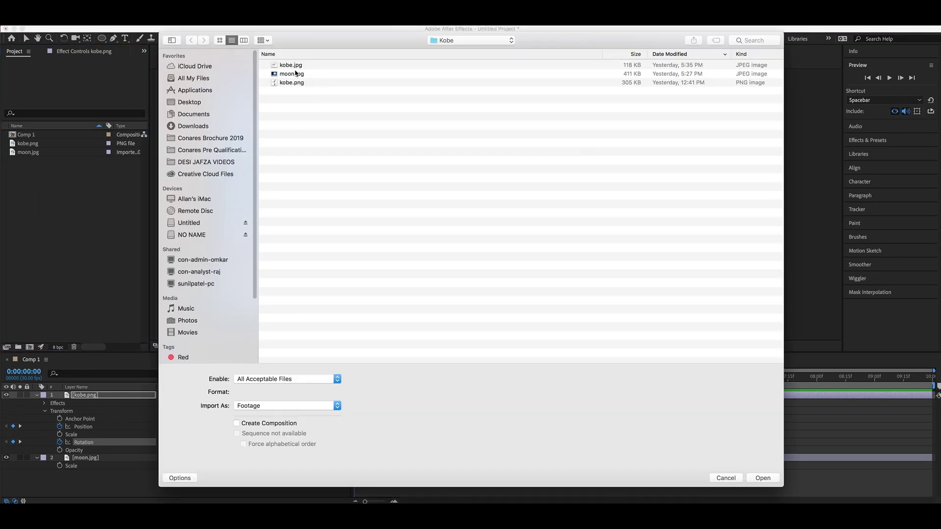
double_click(290, 66)
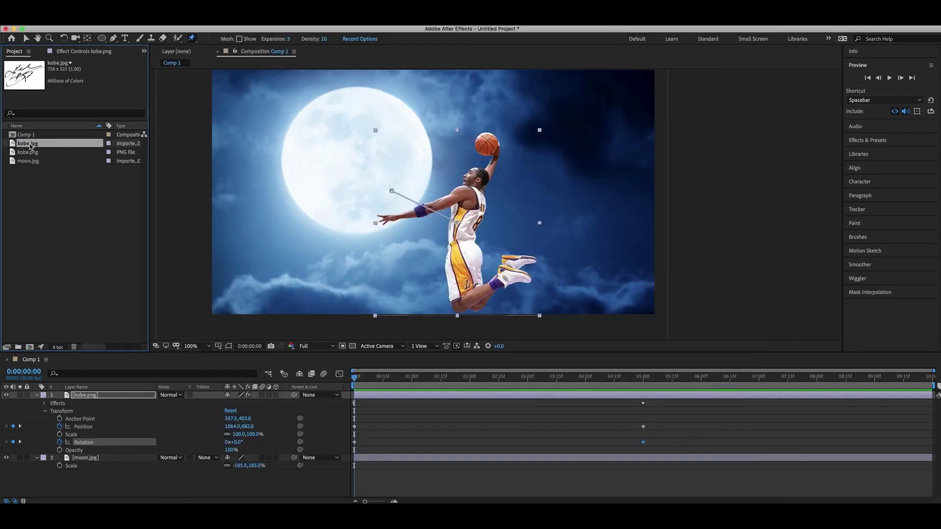
drag(27, 145, 95, 395)
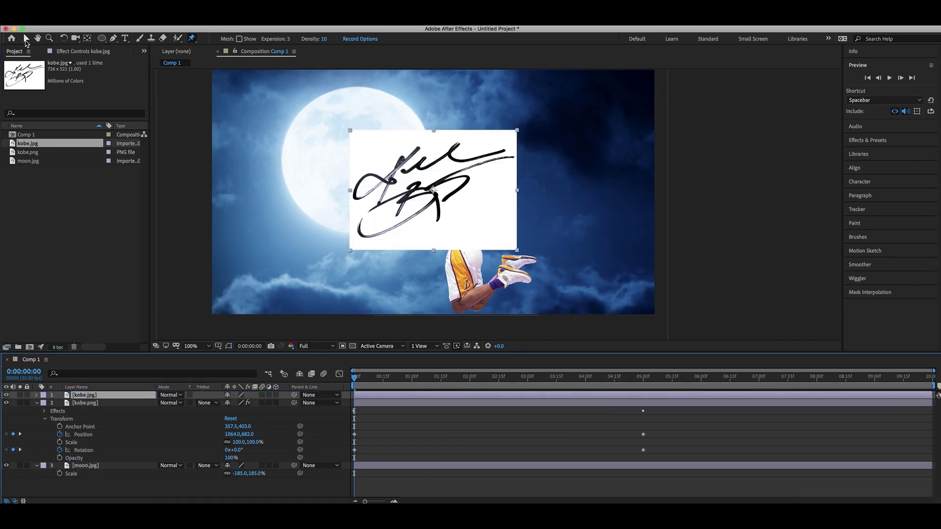
Step: Scale the signature to 52% and place it on the upper moon
click(25, 40)
drag(356, 253, 280, 224)
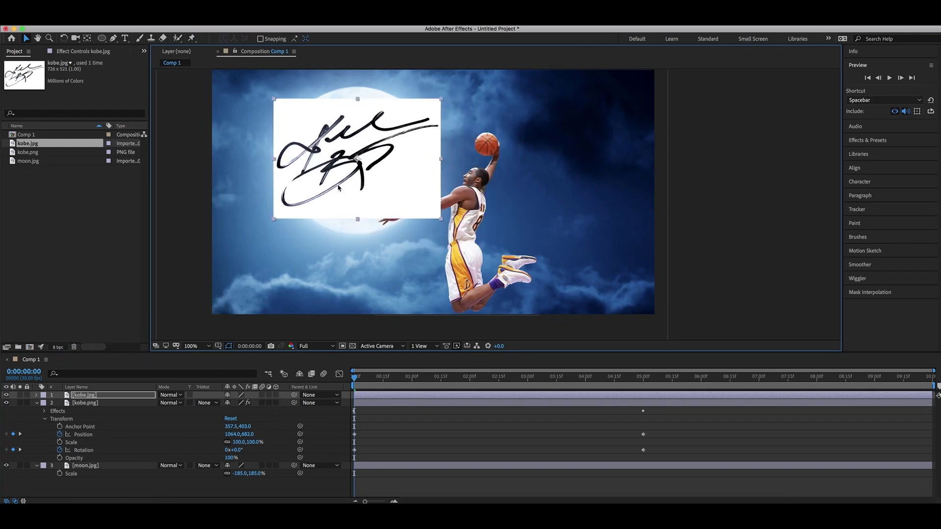
key(s)
drag(253, 405, 223, 405)
drag(376, 161, 374, 143)
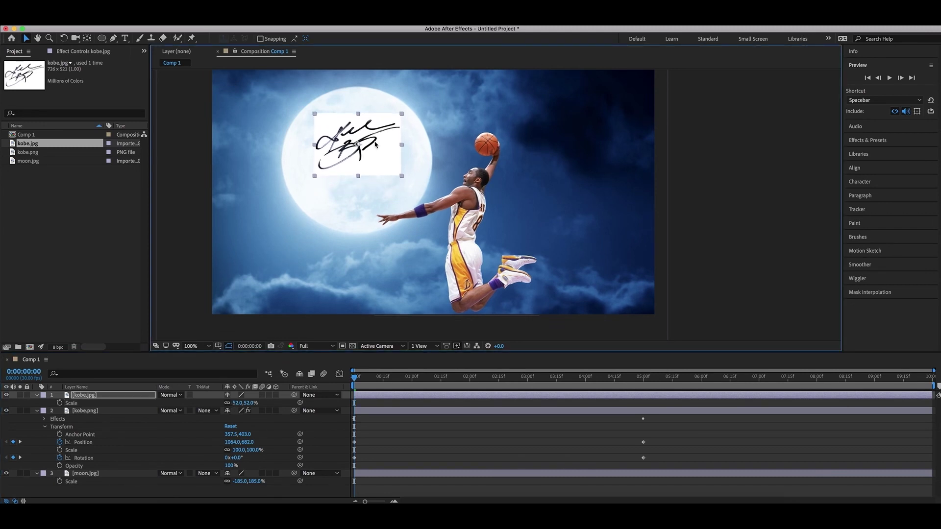
Step: Set the kobe.jpg signature layer's blend mode to Multiply
click(178, 395)
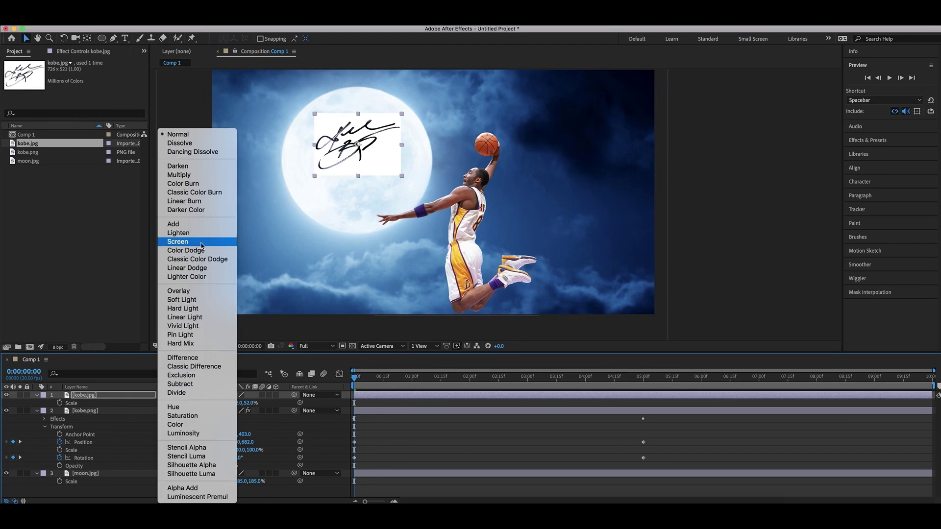
click(189, 175)
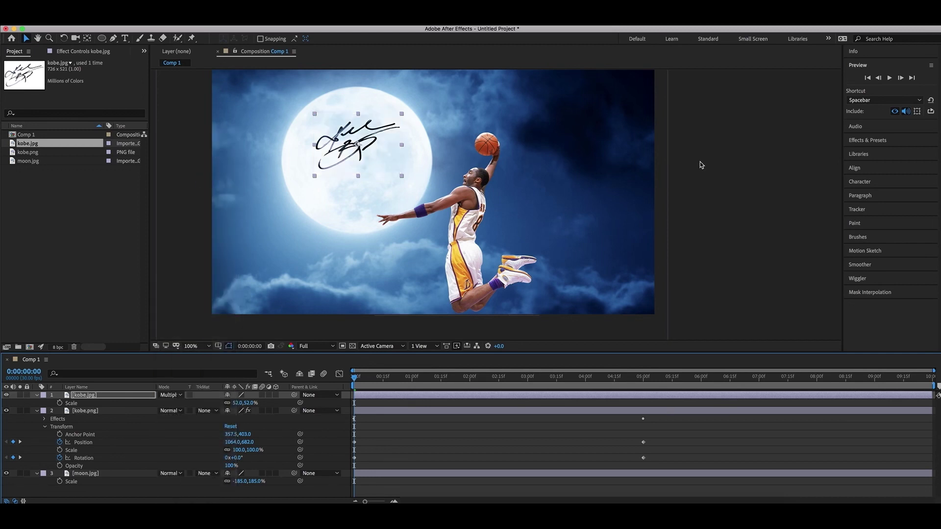
Step: Add a '1978-2020' text layer and move it below the signature
click(128, 40)
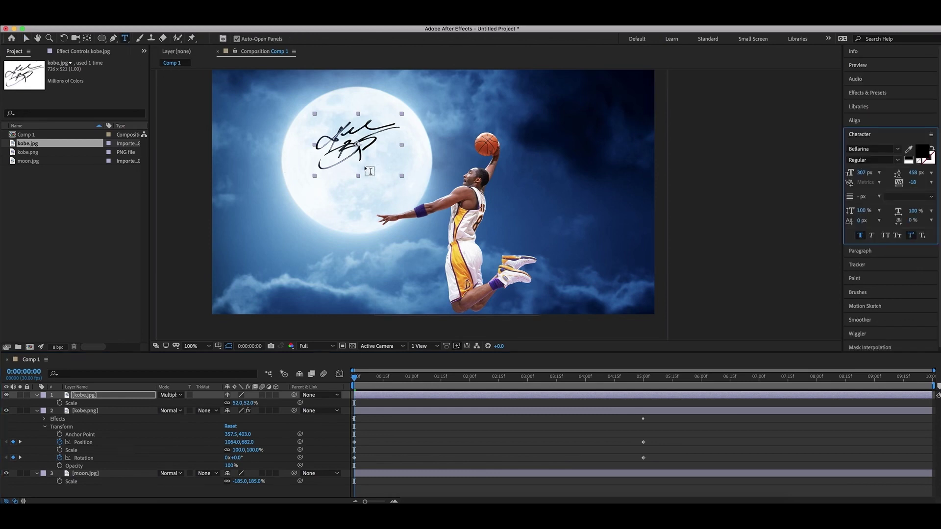
click(330, 182)
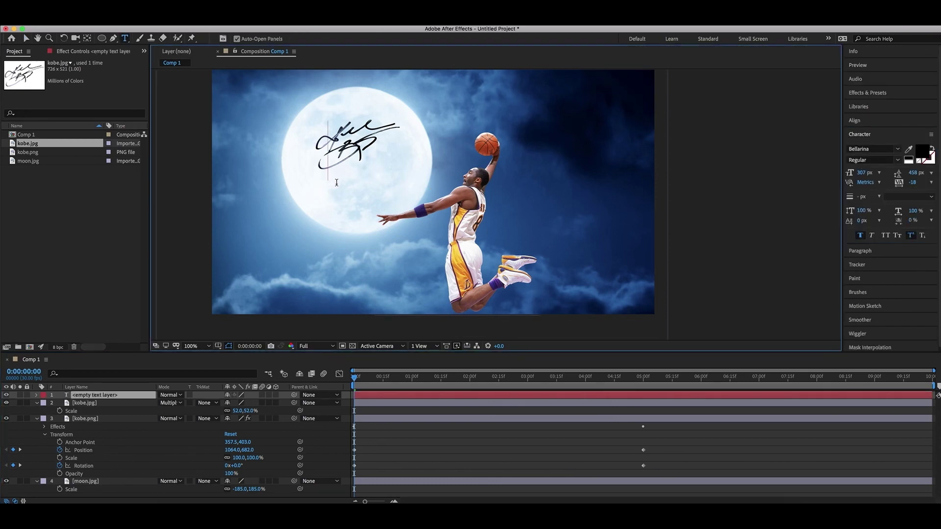
text(1)
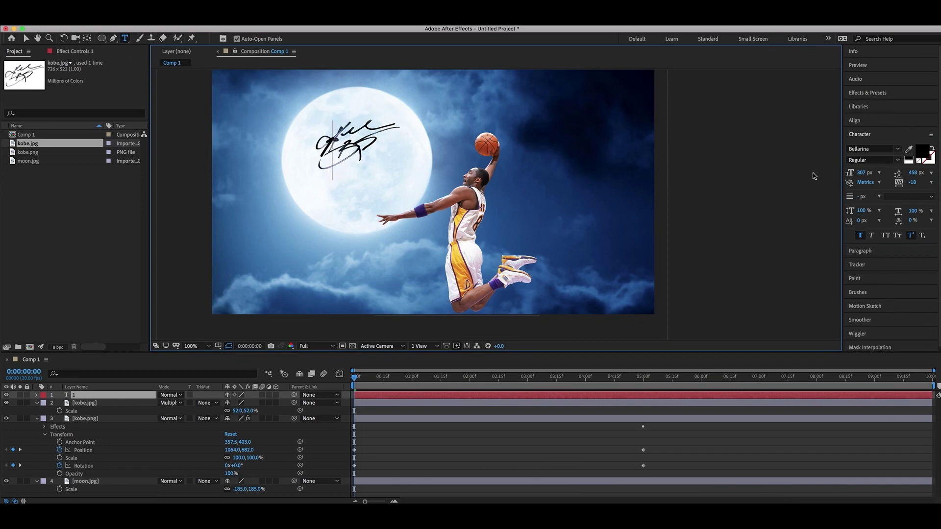
text(978-2020)
click(24, 33)
drag(326, 147, 362, 181)
Step: Set the date text to 118 px with tracking 2
drag(865, 172, 786, 187)
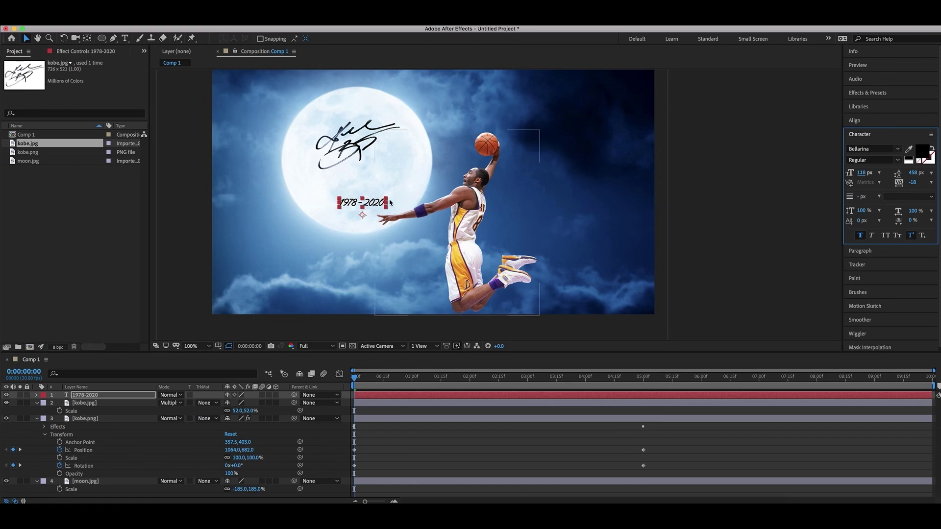
mouse_move(366, 206)
mouse_down()
mouse_move(362, 185)
mouse_move(381, 179)
mouse_up()
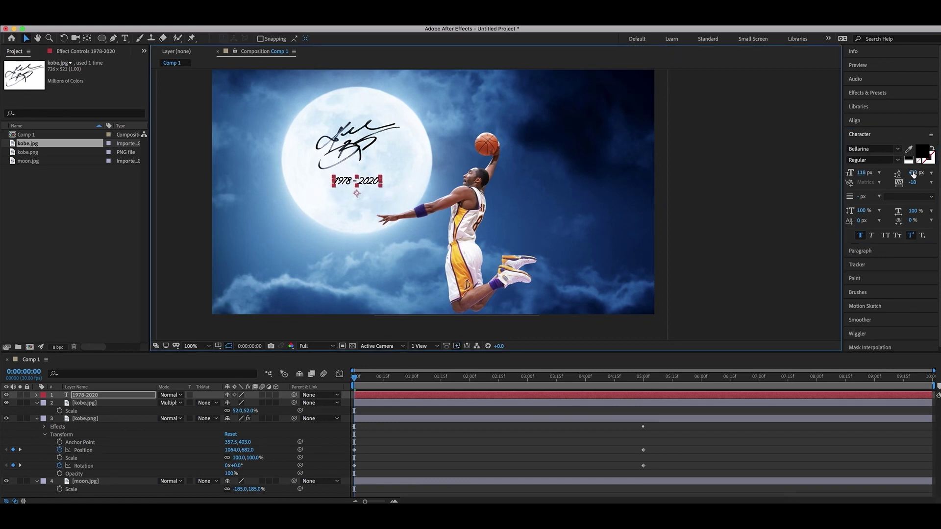
drag(913, 175, 922, 173)
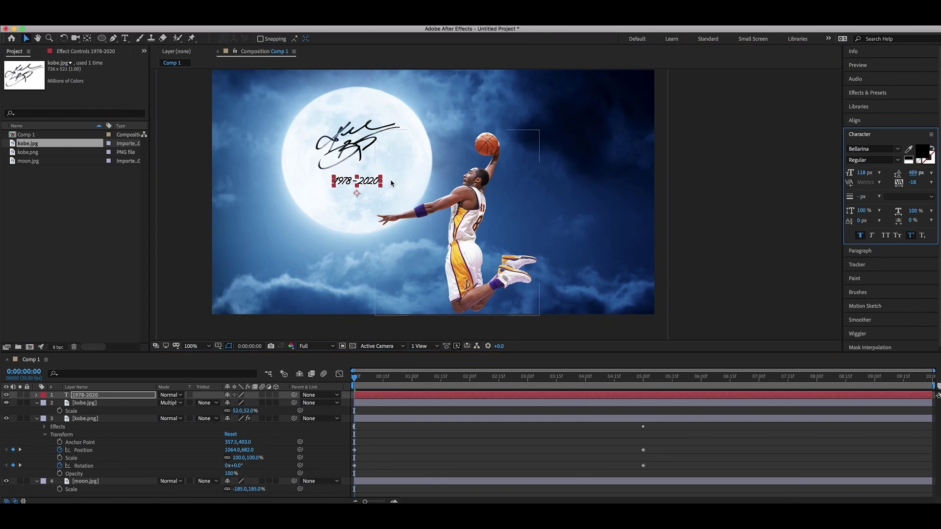
drag(914, 184, 928, 182)
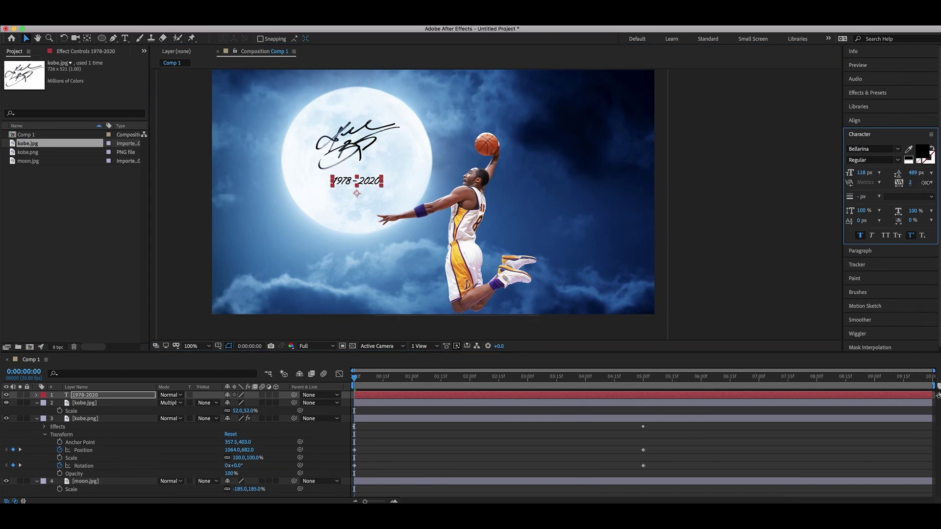
key(ctrl+Down)
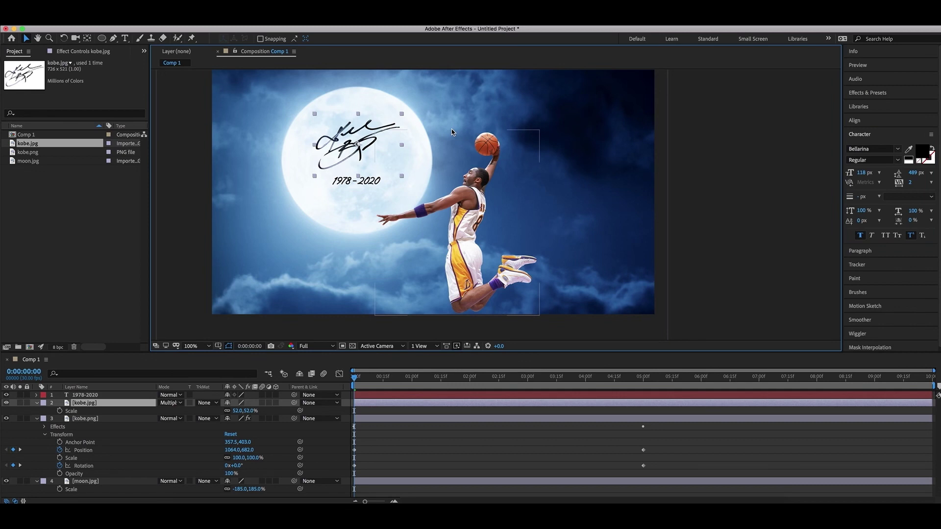
Step: Select both the signature and the 1978-2020 text layers
click(348, 184)
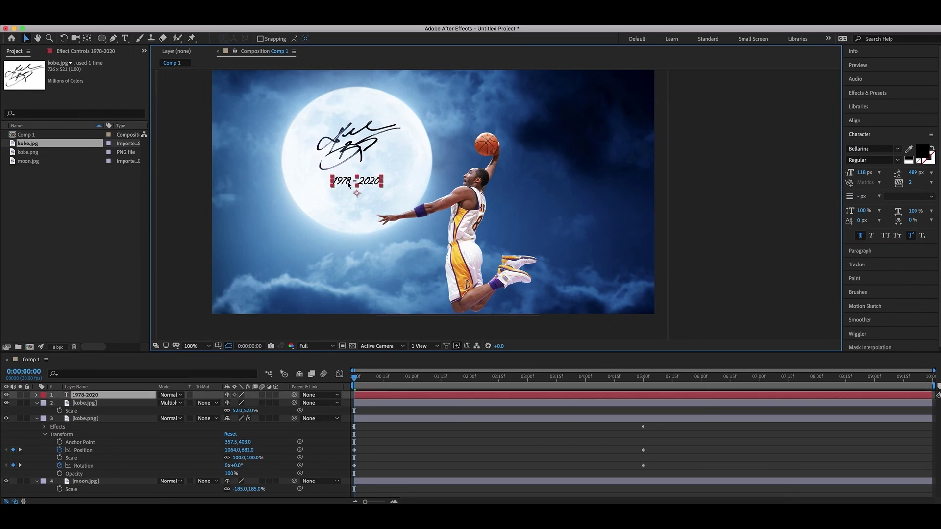
click(758, 119)
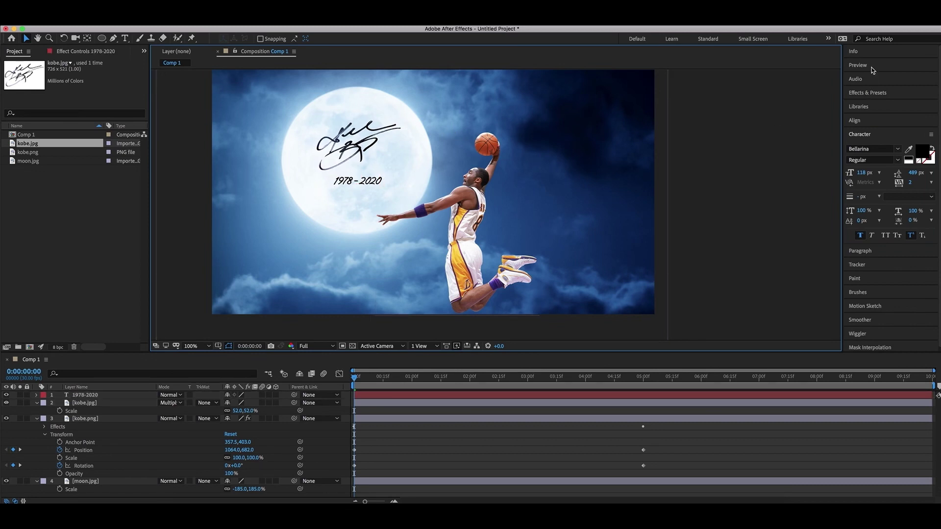
click(371, 137)
shift+click(373, 185)
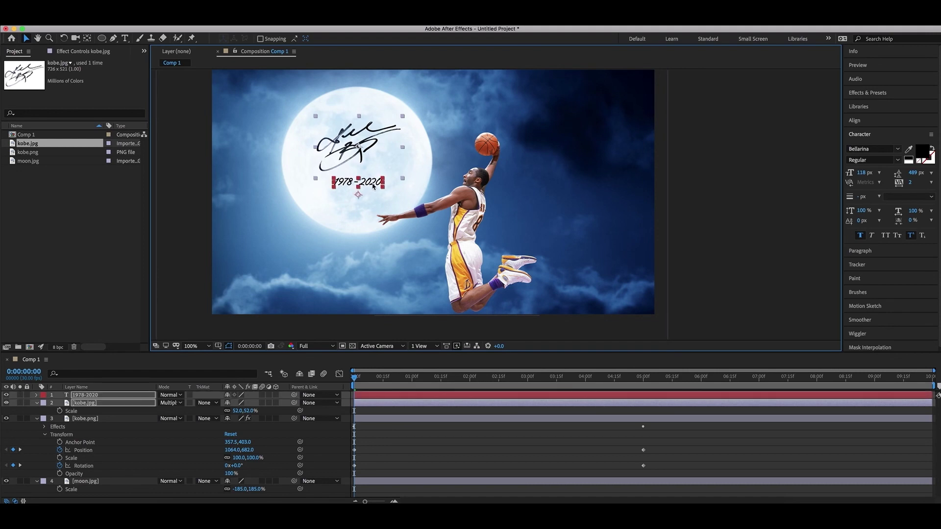